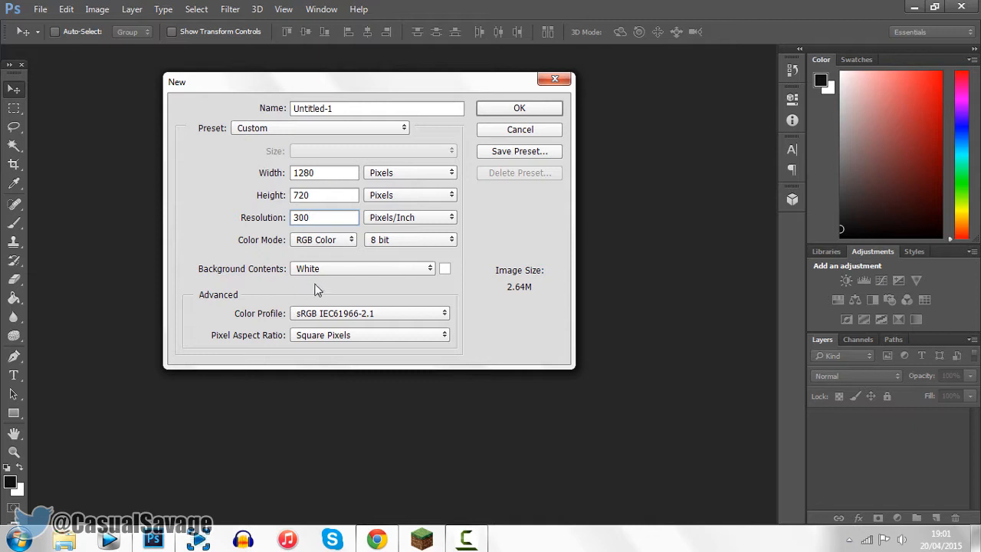
Create a new 1280 × 720 pixel RGB document at 300 pixels/inch with a white background
click(529, 107)
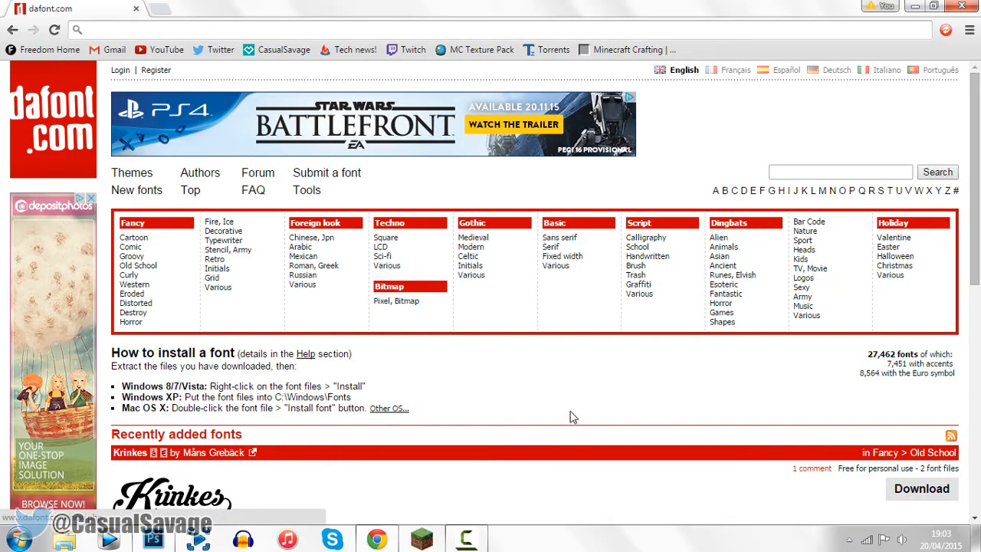
middle_click(575, 375)
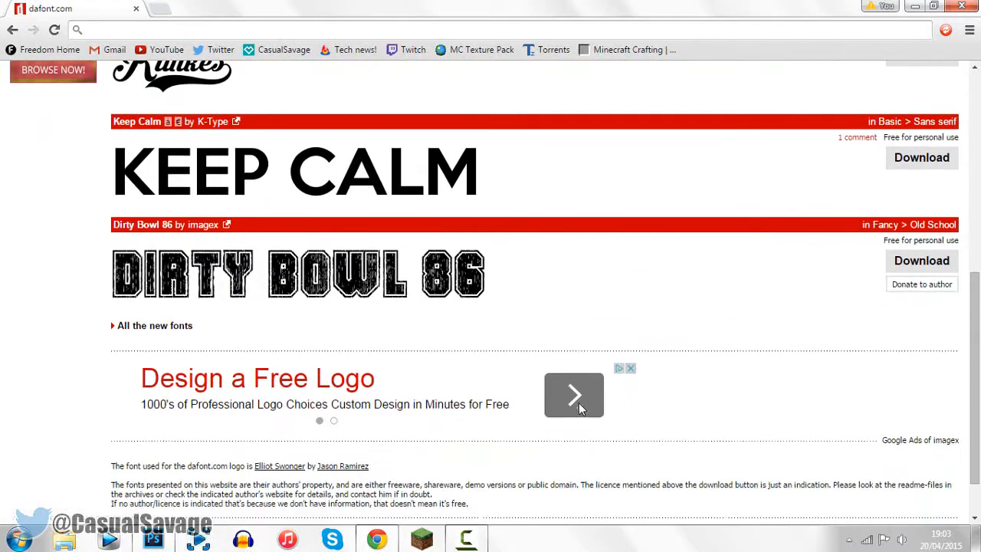
scroll(646, 427, up, 6)
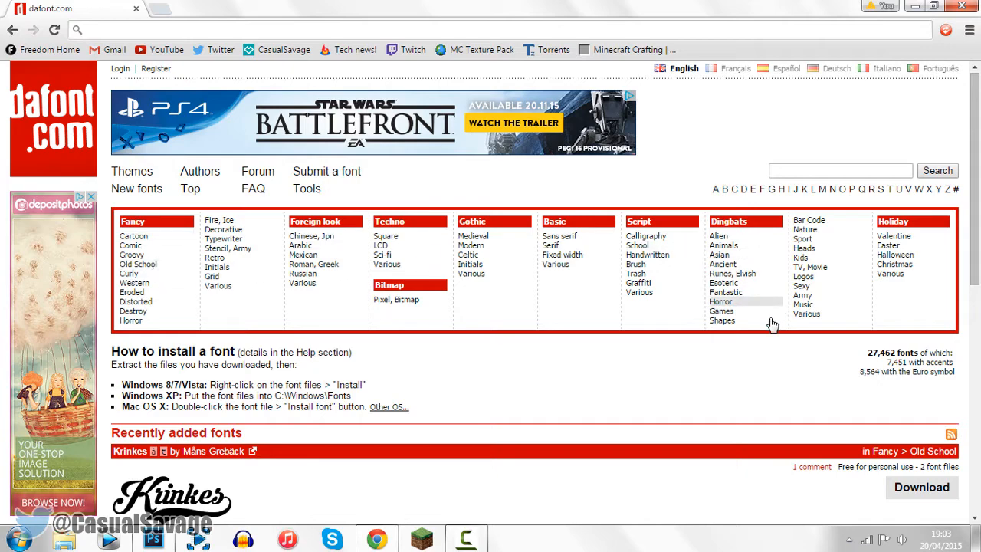
scroll(467, 381, down, 3)
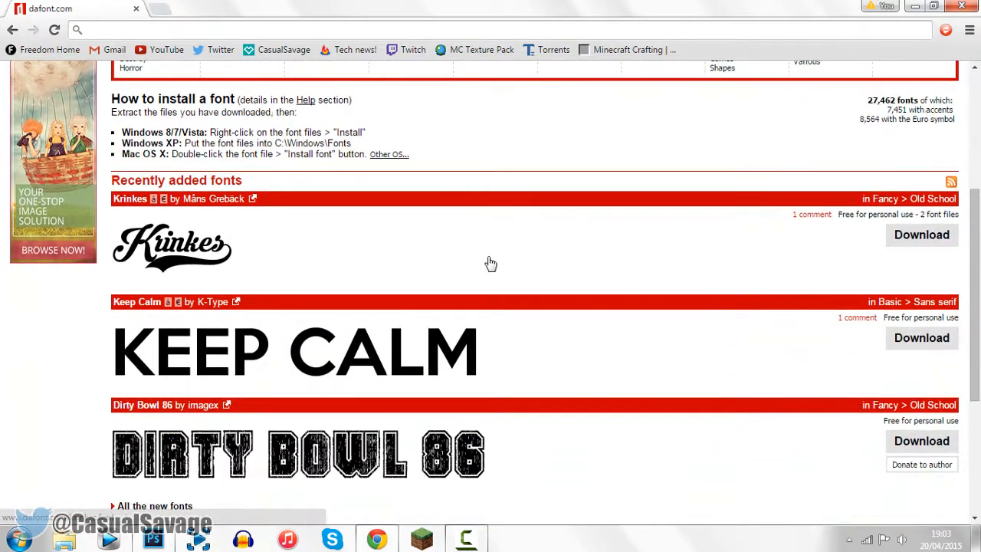
scroll(406, 283, up, 1)
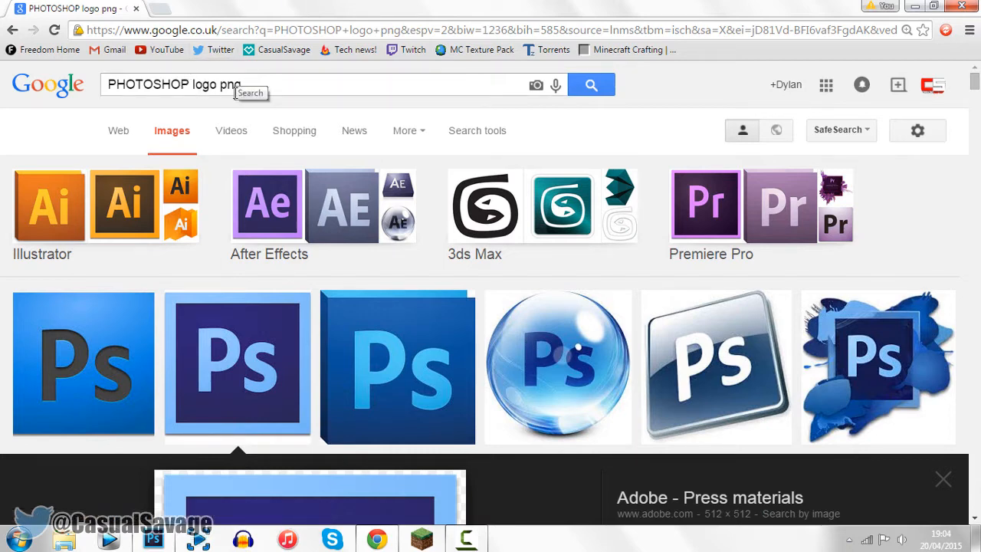
Save the previewed Photoshop CS6 logo from the image results to the Desktop as a PNG named "PS logo"
scroll(237, 96, down, 4)
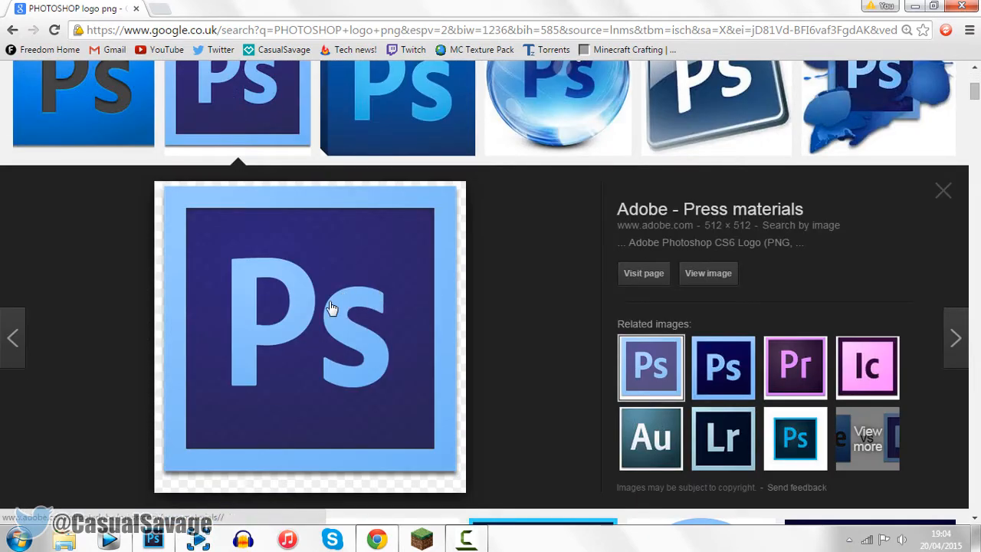
right_click(297, 300)
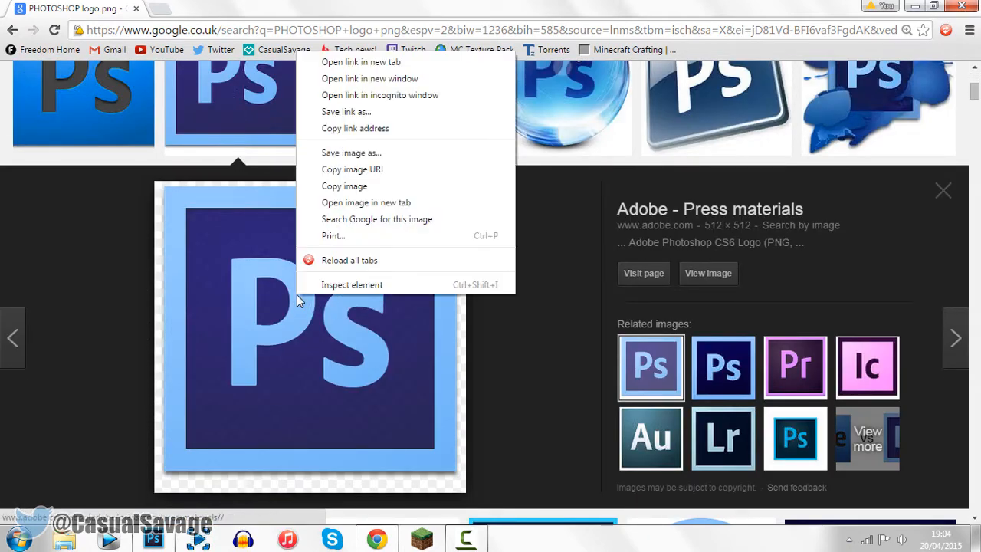
click(345, 153)
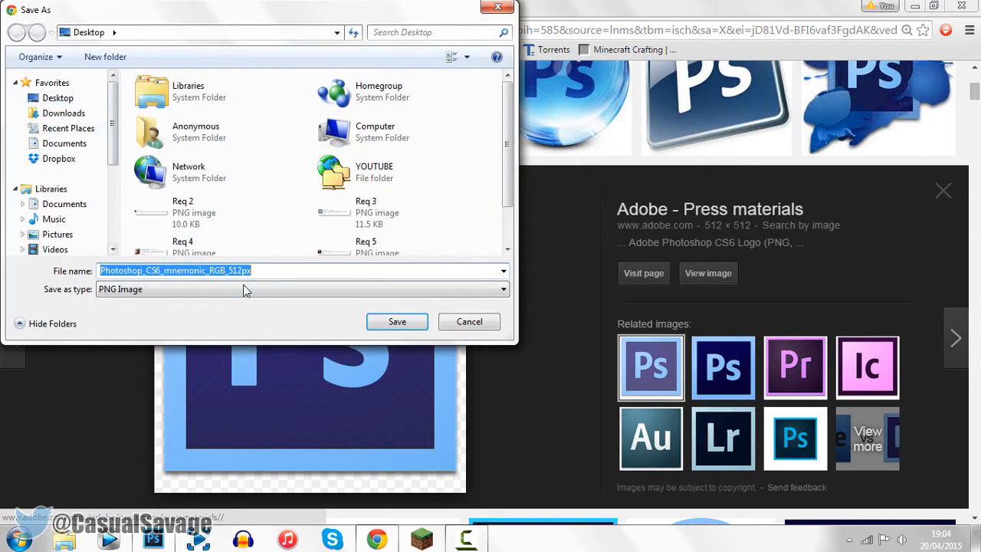
text(PS logo)
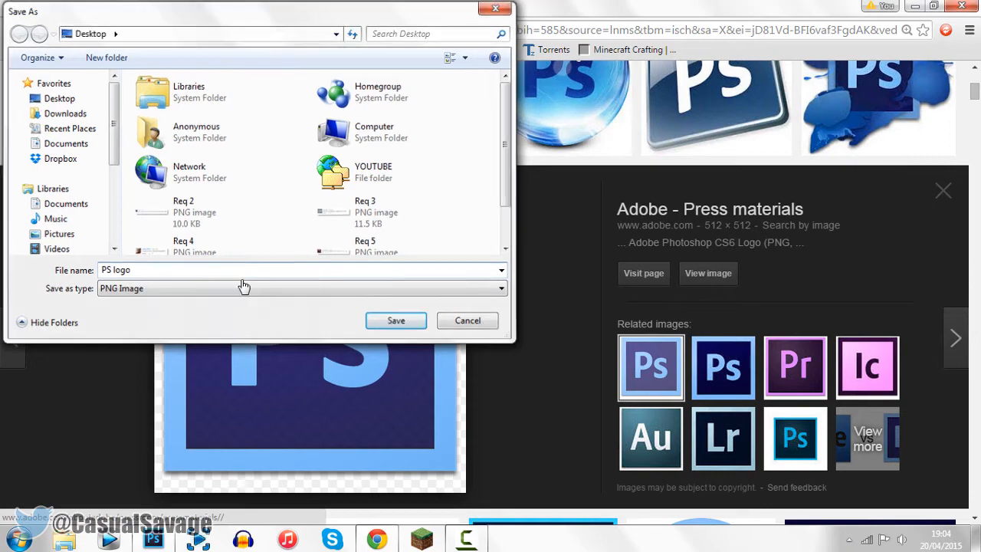
key(Return)
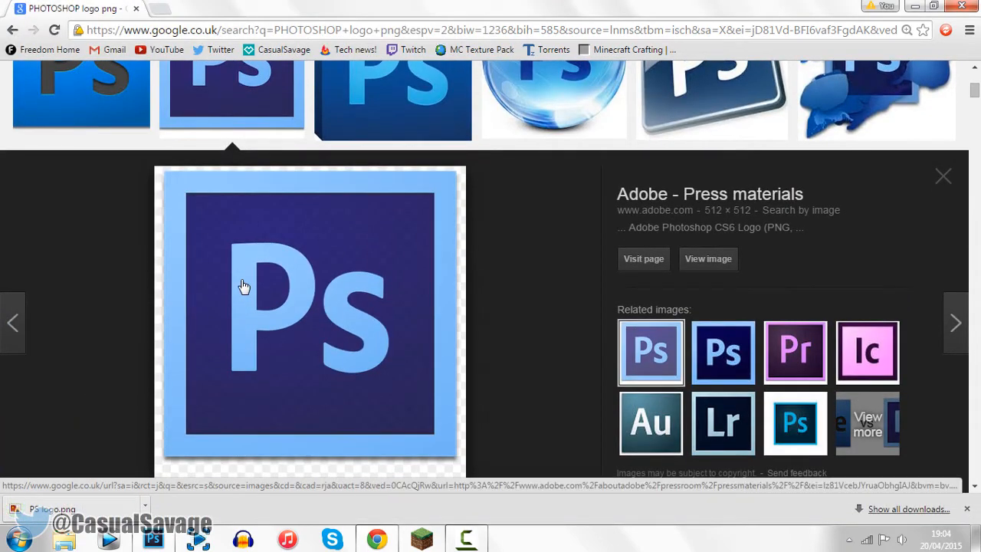
Search Google Images for "wallpaper backgrounds"
scroll(243, 287, up, 4)
triple_click(263, 84)
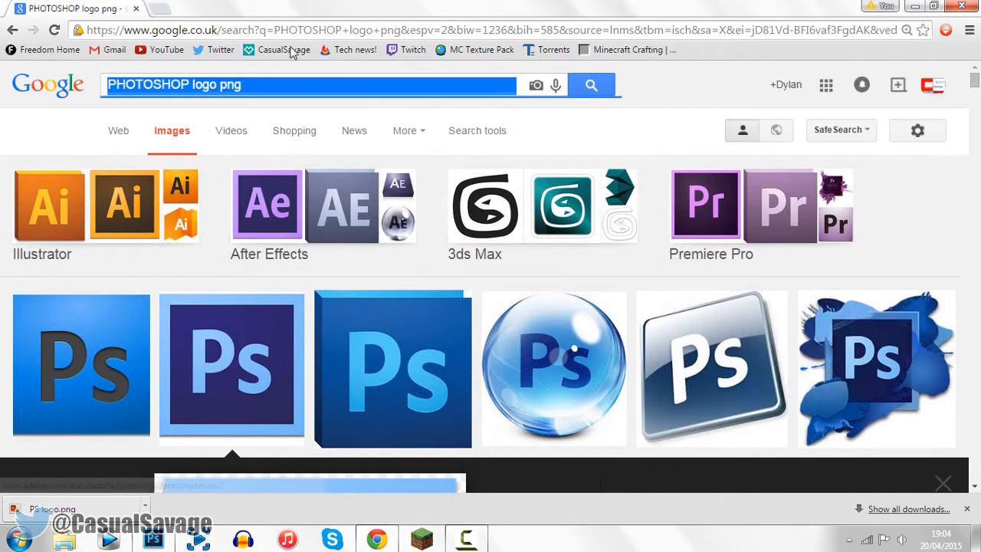
click(315, 90)
triple_click(339, 90)
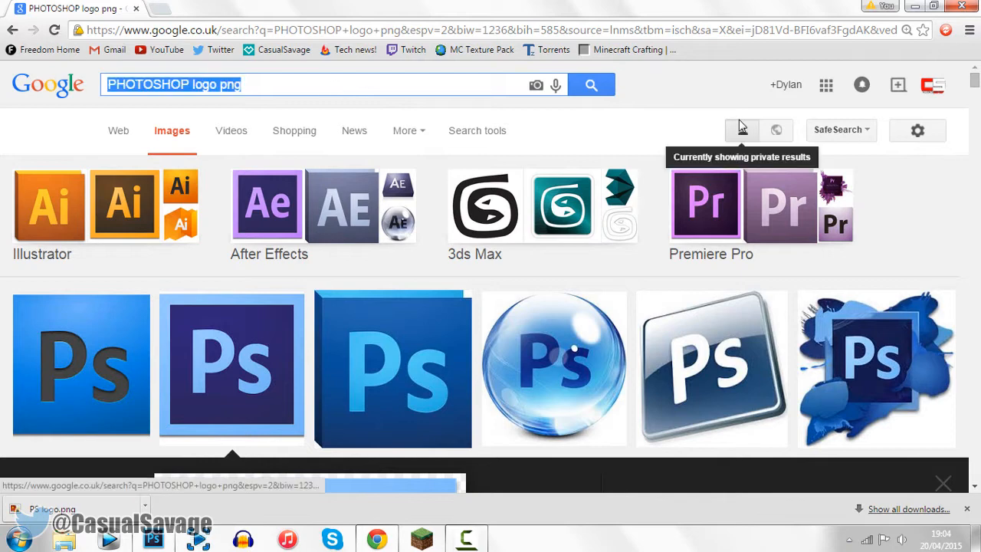
text(e)
key(BackSpace)
text(wallpaper ba)
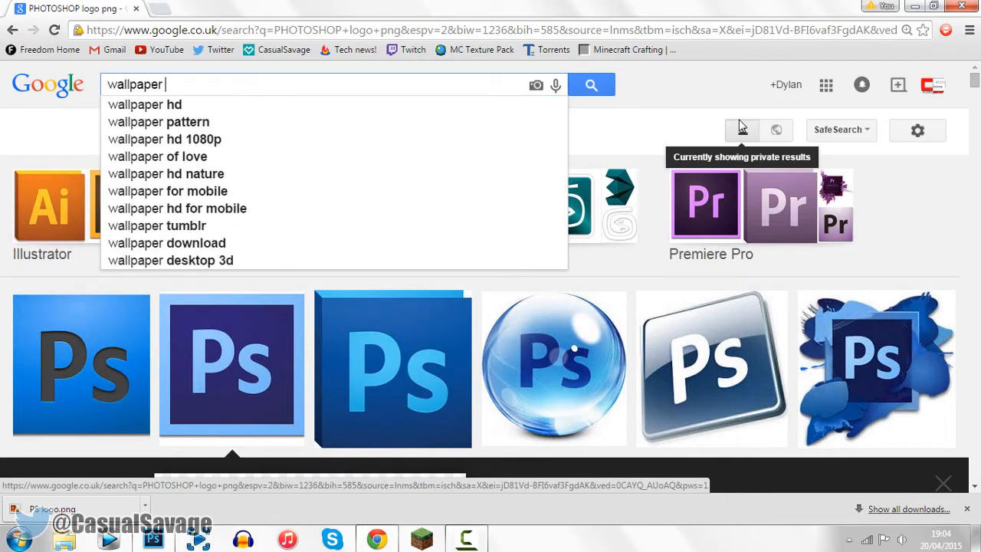
text(ckgrounds)
key(Return)
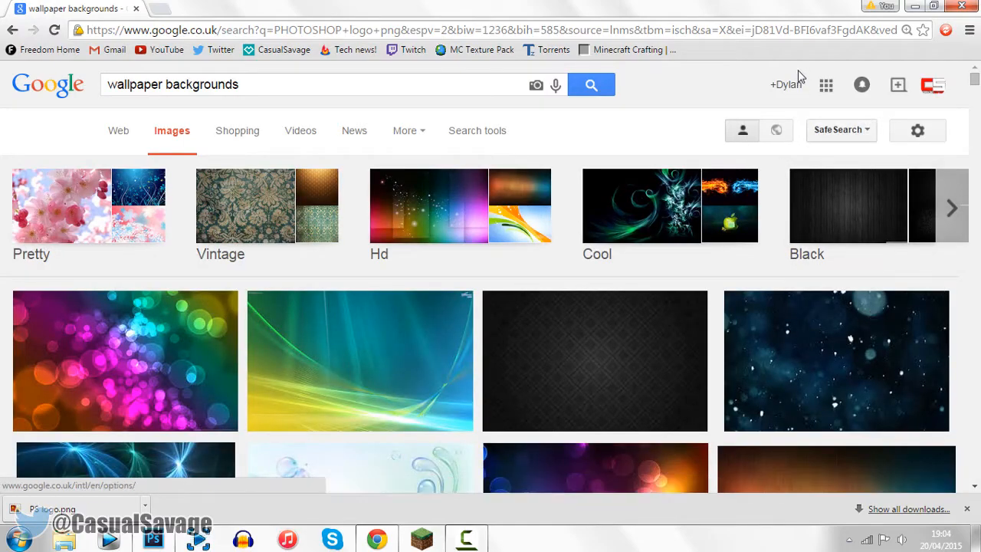
Find the plain black 1920 × 1080 wallpaper among the image results and open its preview
scroll(729, 268, down, 10)
scroll(448, 220, down, 15)
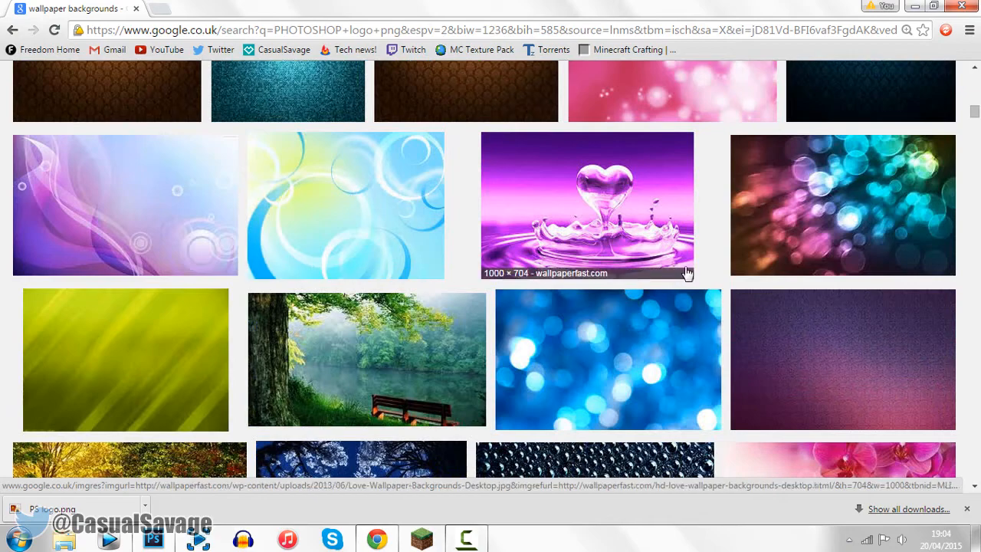
scroll(519, 214, up, 5)
scroll(513, 287, up, 1)
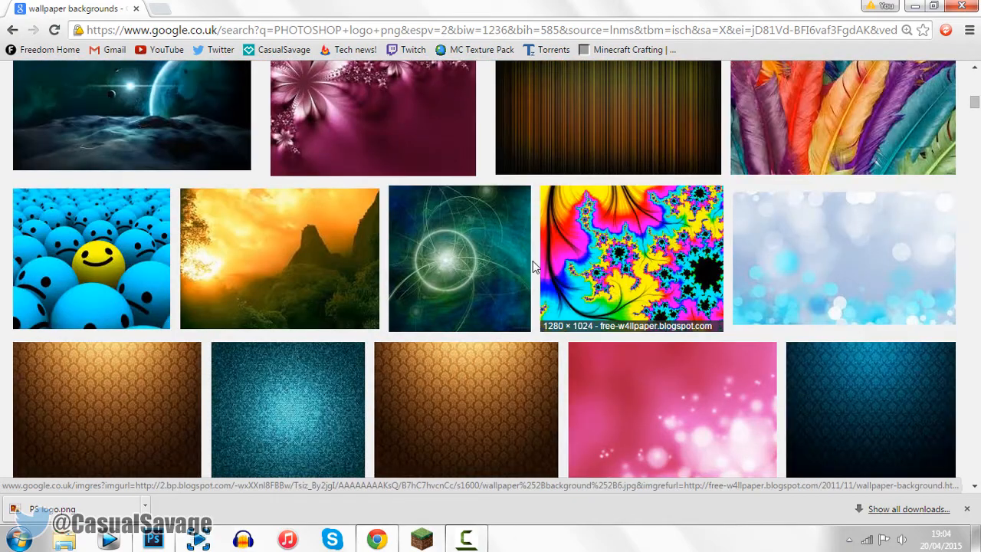
scroll(501, 263, up, 3)
scroll(624, 278, up, 3)
scroll(156, 238, down, 8)
click(156, 238)
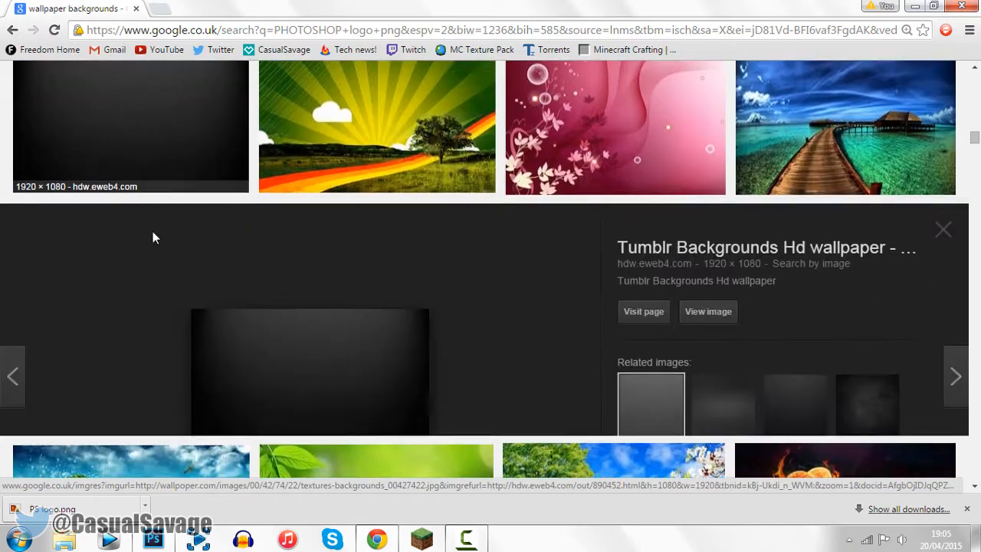
Save the black wallpaper to the Desktop as a JPEG named "background"
right_click(300, 345)
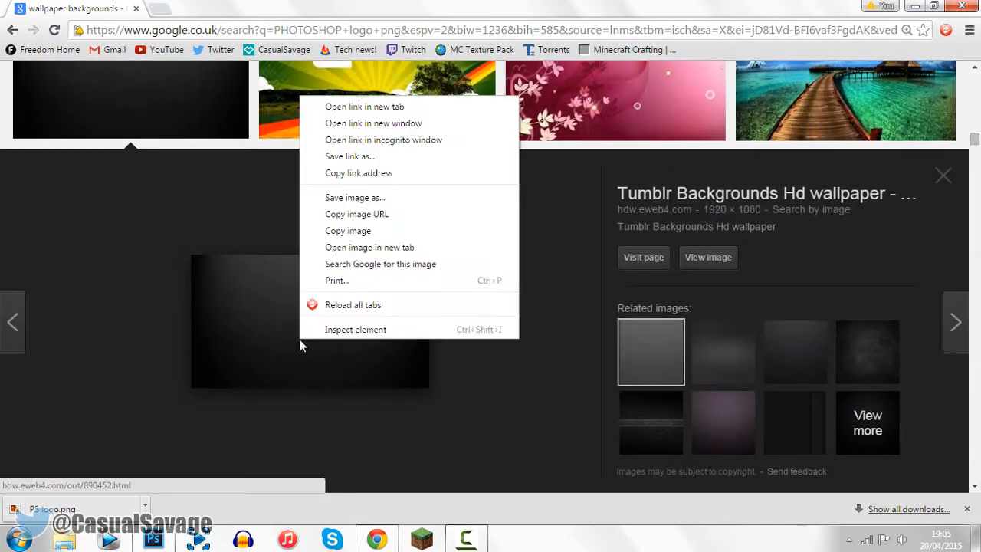
click(374, 198)
text(ba)
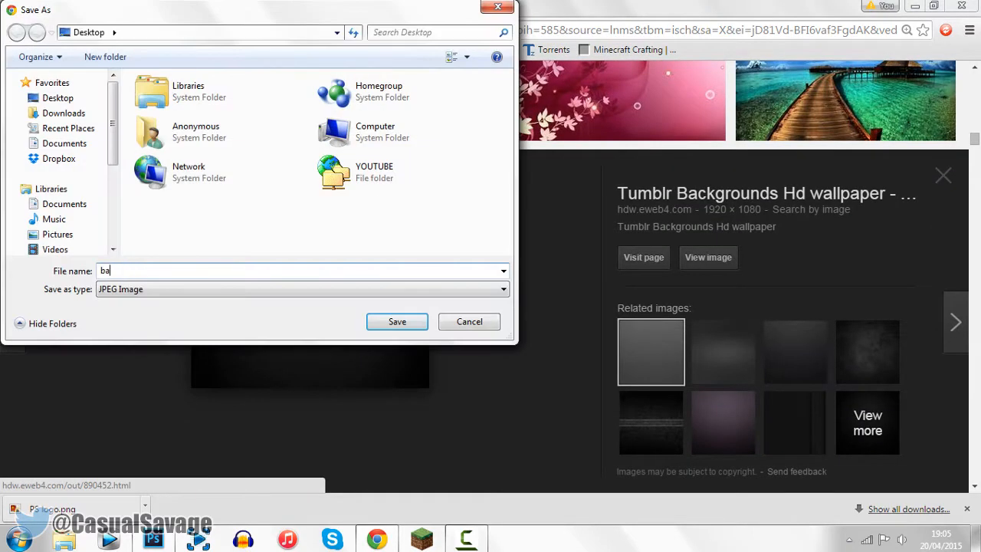
text(ckground)
key(Return)
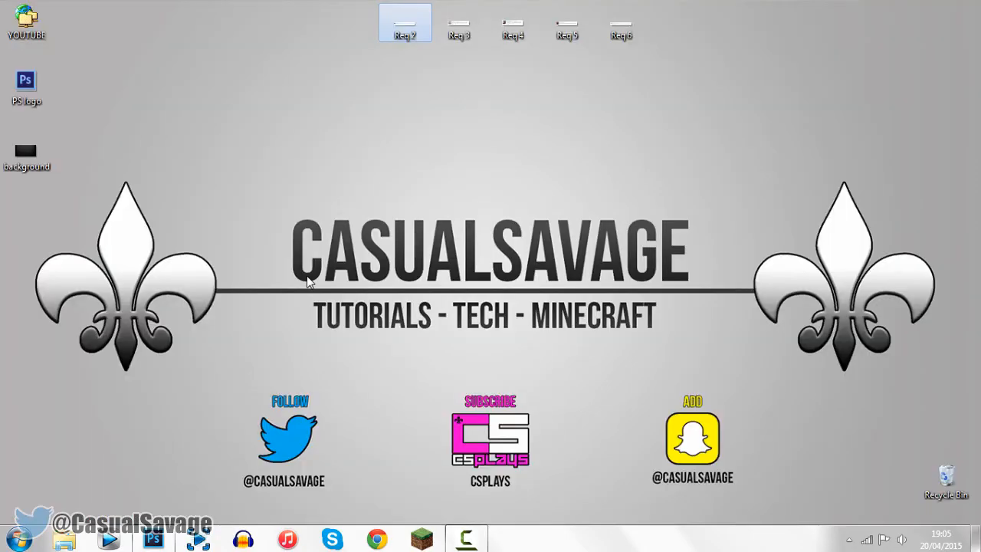
Place the background image from the desktop into the Photoshop document and stretch it to fill the whole canvas
drag(27, 157, 256, 307)
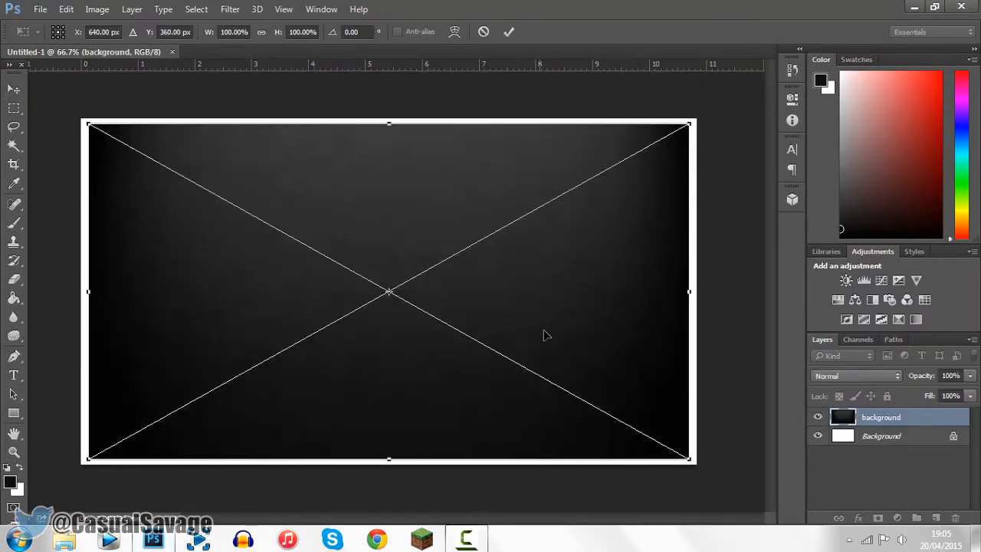
drag(544, 335, 550, 313)
drag(688, 458, 697, 464)
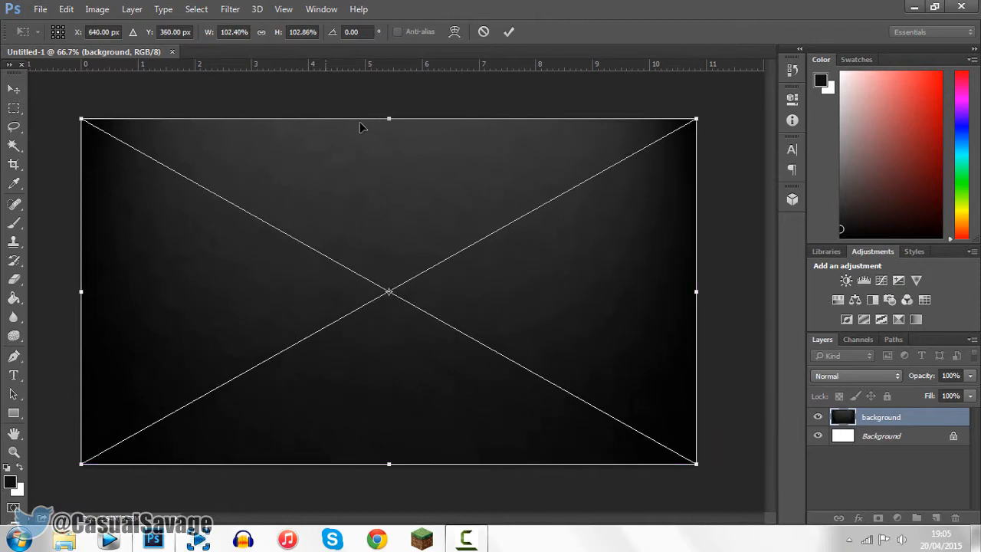
click(510, 32)
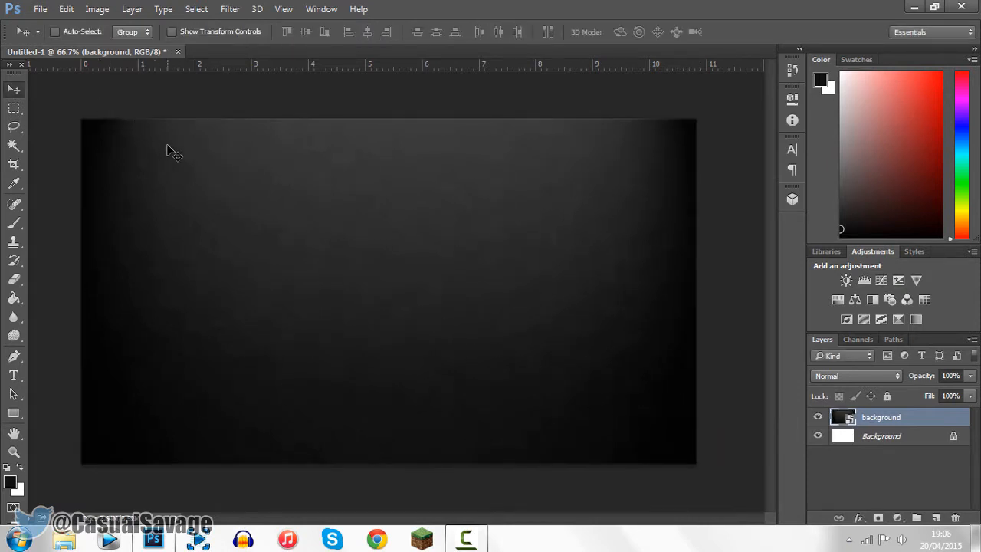
Place the PS logo image from the desktop into the document above the background
click(977, 540)
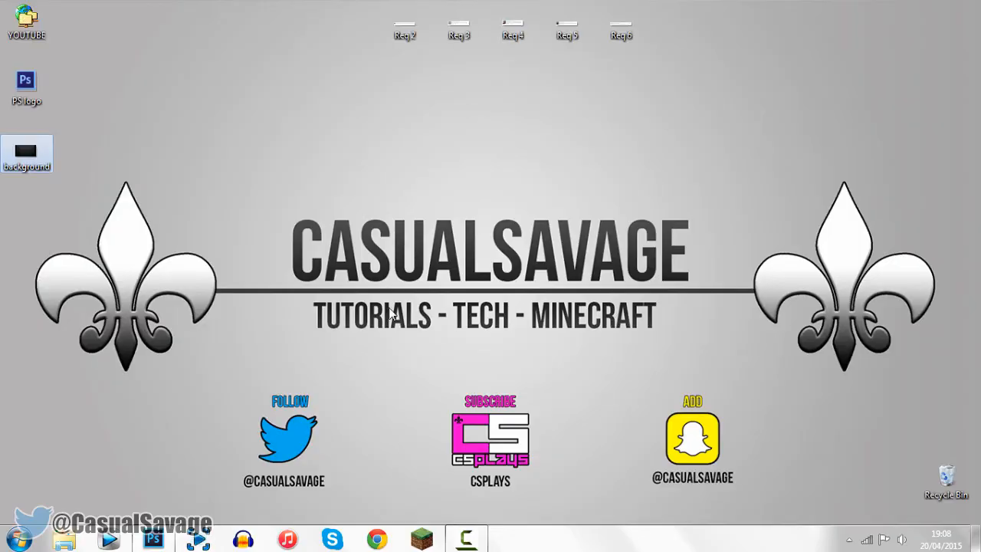
drag(25, 81, 344, 212)
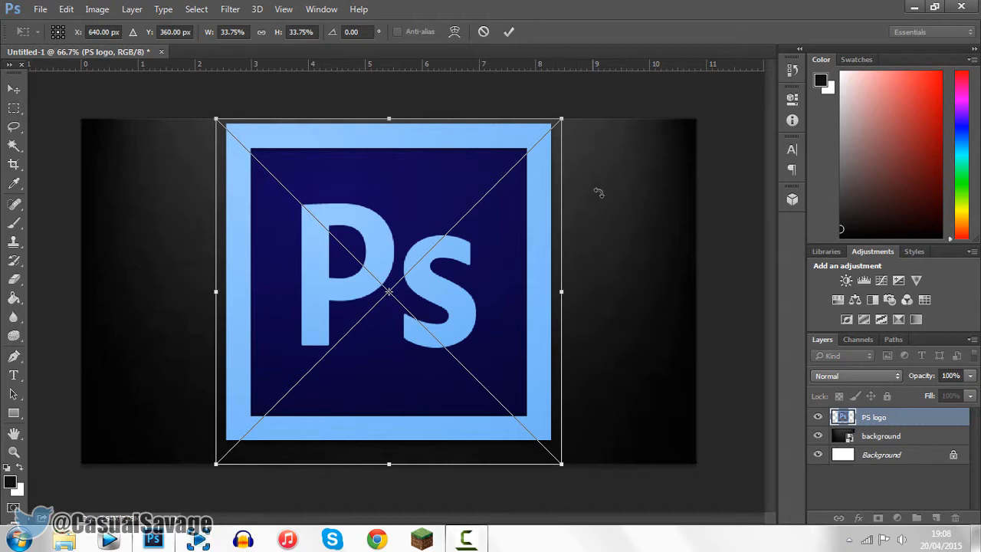
click(510, 32)
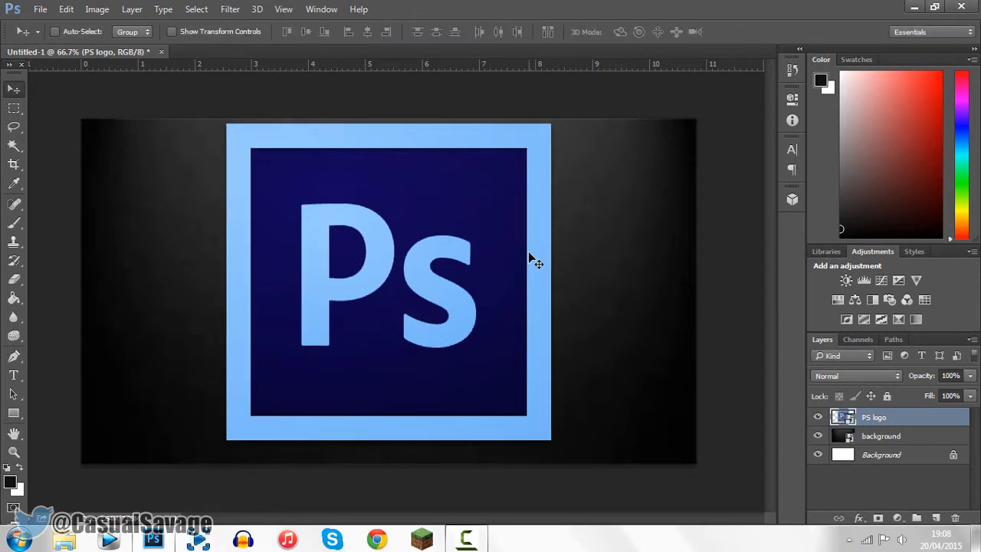
Scale the PS logo proportionally to about 10% and keep it in the upper-left corner of the canvas
key(ctrl+t)
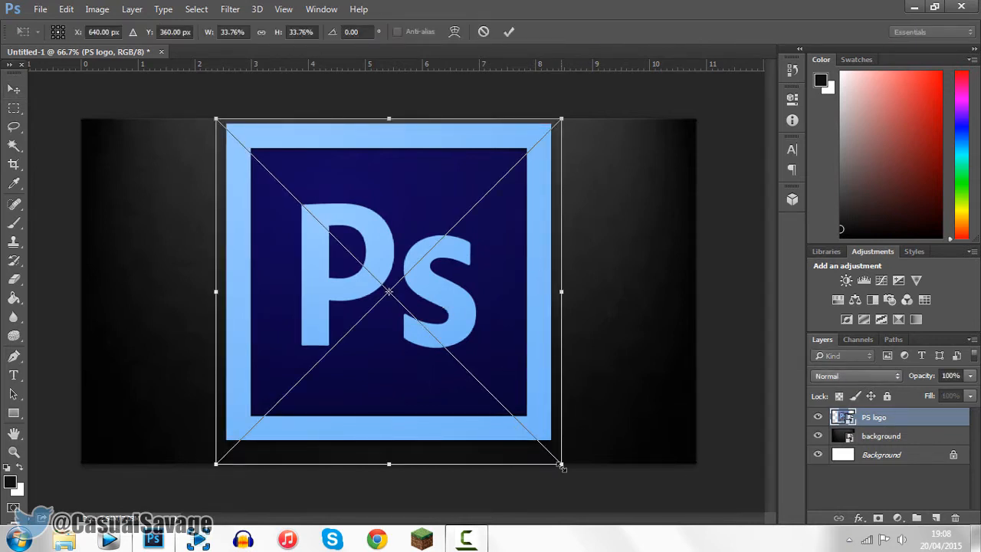
drag(562, 466, 419, 343)
key(ctrl+z)
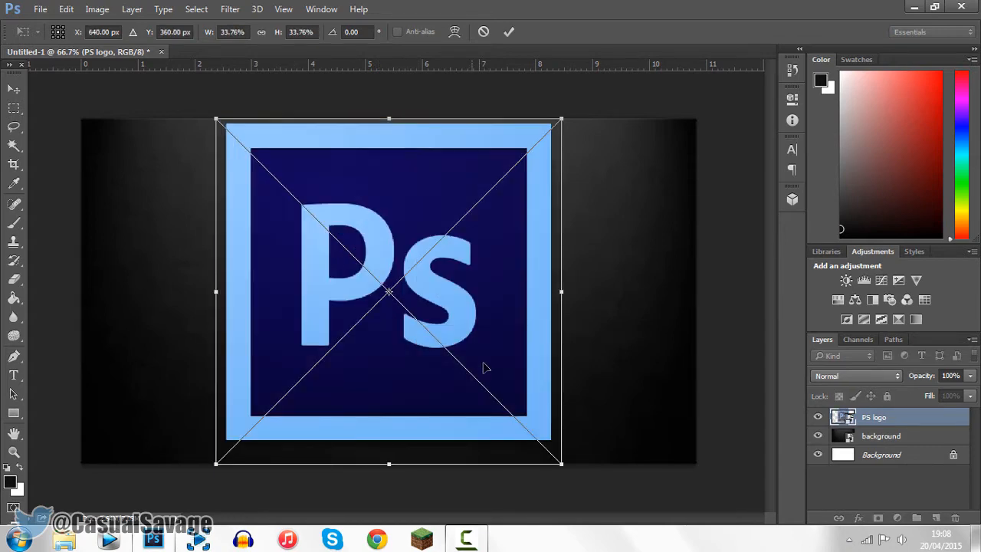
drag(564, 463, 171, 199)
Nudge the logo down and right to about X 118.5 px, Y 117.5 px, and apply the transformation
key(Down)
key(Down)
key(Down)
key(Down)
key(Down)
key(Down)
key(Down)
key(Down)
key(Down)
key(Down)
key(Down)
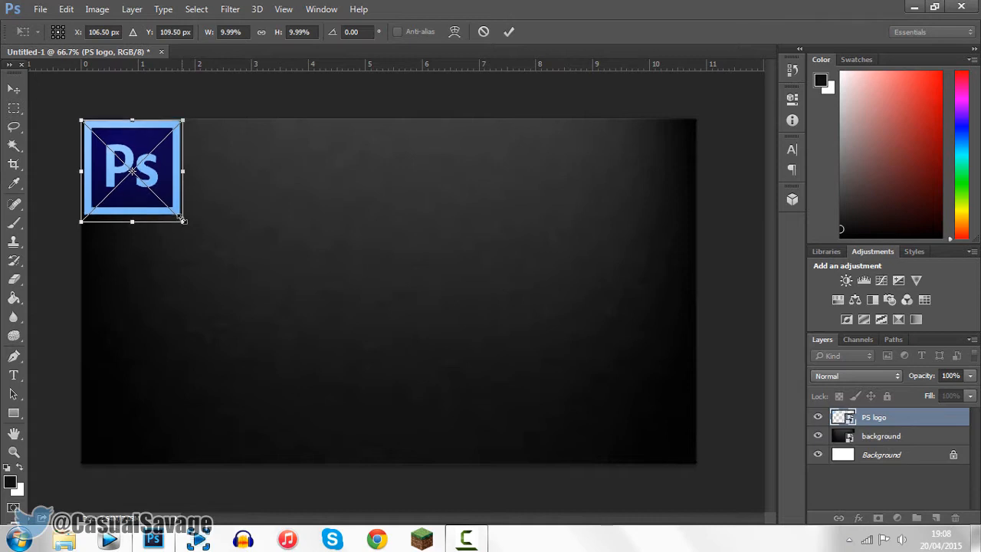
key(Right)
key(Right)
key(Right)
key(Right)
key(Right)
key(Right)
key(Right)
key(Right)
key(Right)
key(Right)
key(Right)
key(Right)
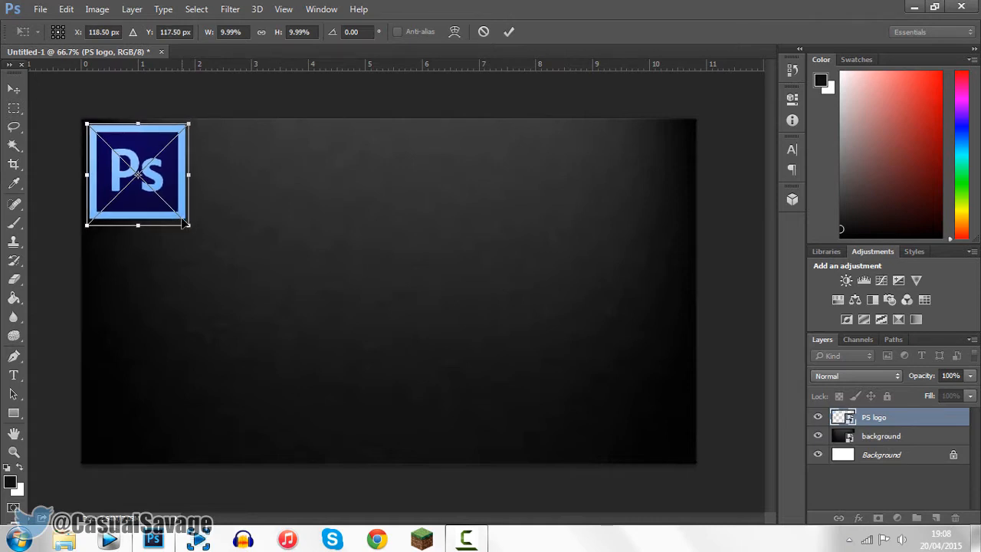
click(507, 33)
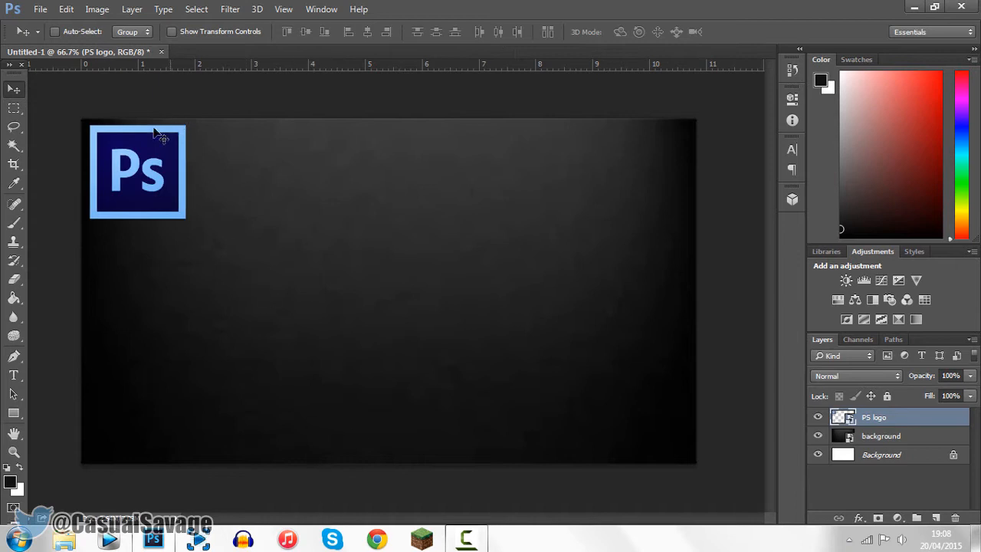
Add the text "PHOTOSHOP" to the right of the logo near the canvas's upper edge
key(t)
click(257, 191)
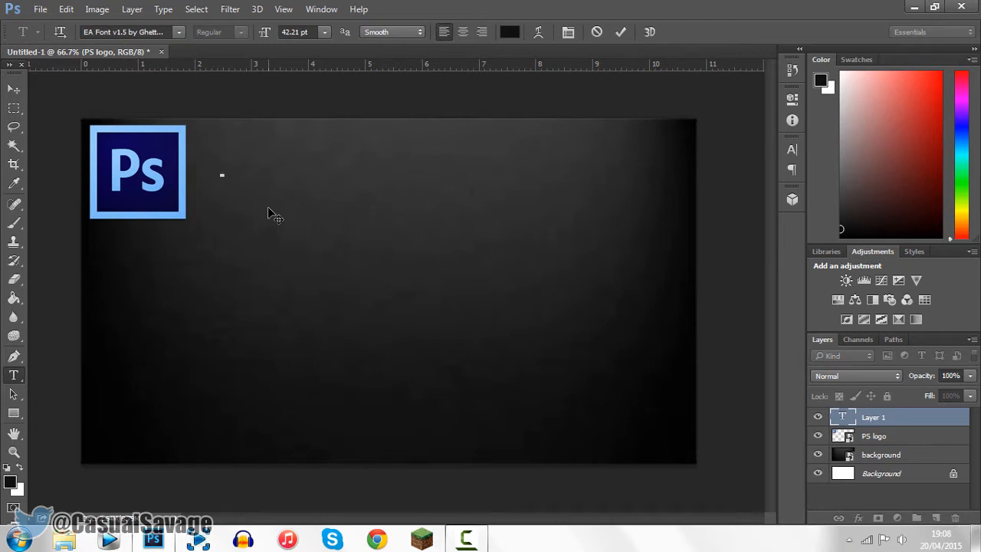
text(PJ)
key(BackSpace)
text(H)
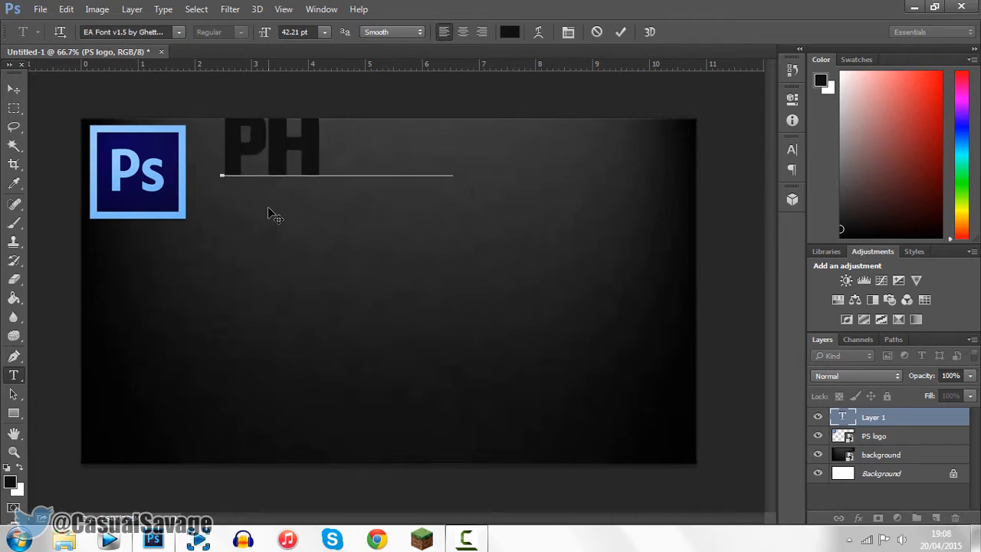
text(OTOSHOP)
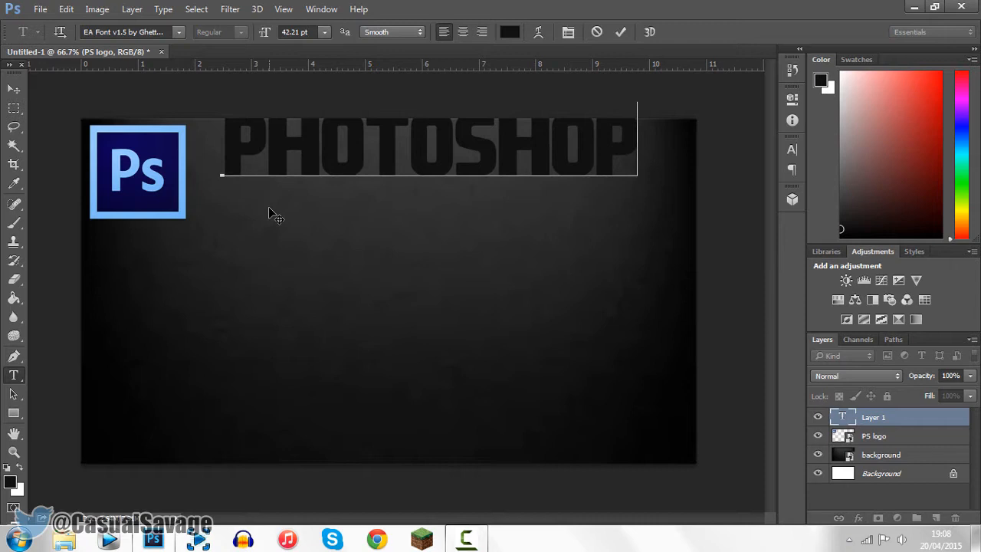
Change the whole PHOTOSHOP text to the ObelixPro Regular font at 33.21 pt
key(ctrl+a)
click(160, 34)
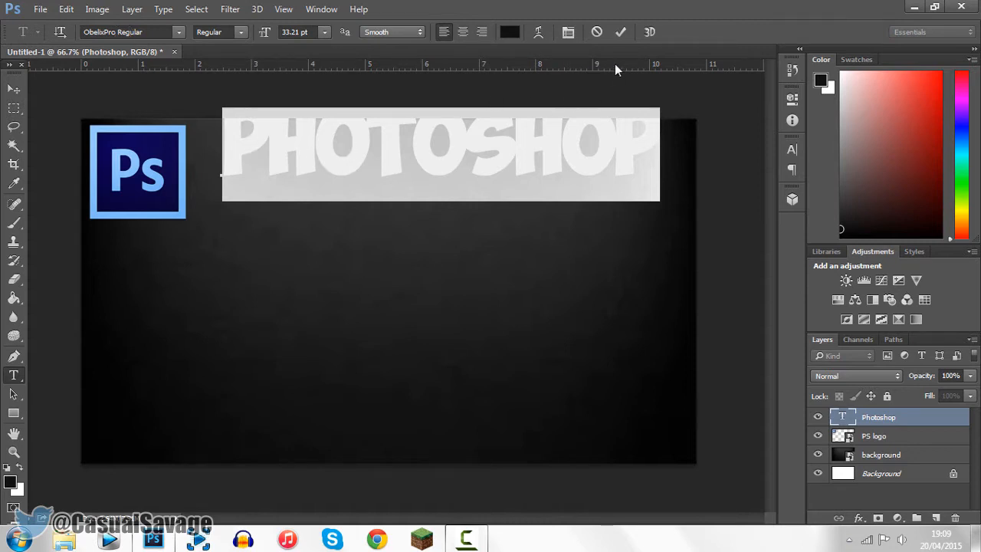
Finish the PHOTOSHOP text and move it to the right of the PS logo, roughly level with the logo's middle
click(616, 33)
key(v)
drag(367, 152, 369, 180)
drag(502, 186, 447, 200)
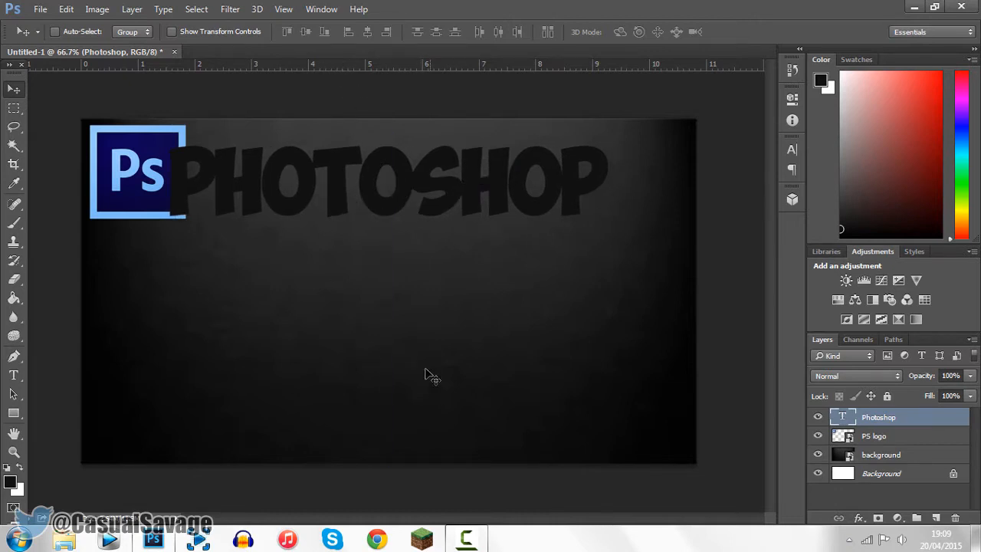
click(291, 11)
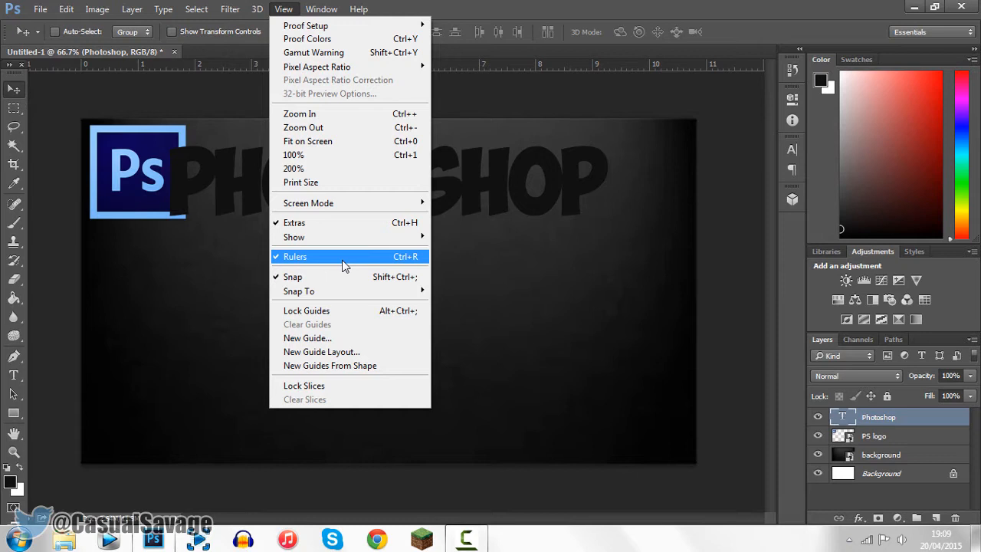
drag(343, 172, 386, 165)
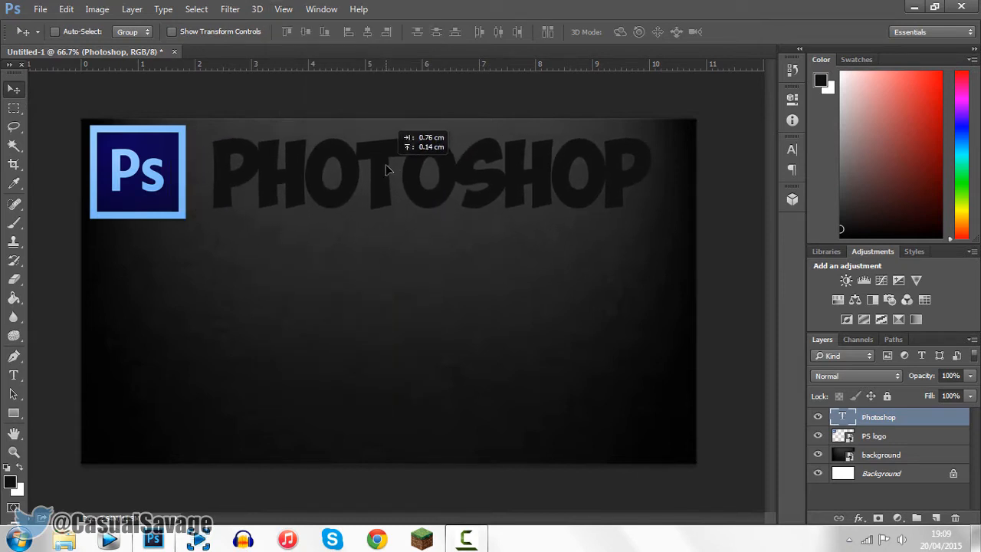
drag(320, 181, 323, 183)
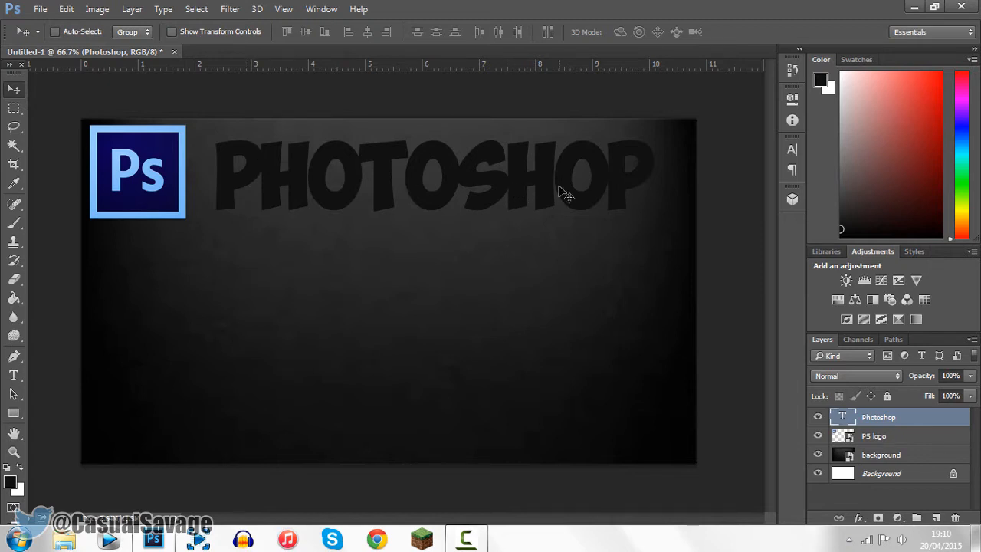
Add the text "HOW TO" in a text box below PHOTOSHOP and move it toward the canvas's centre
key(t)
drag(194, 240, 574, 311)
drag(390, 229, 390, 222)
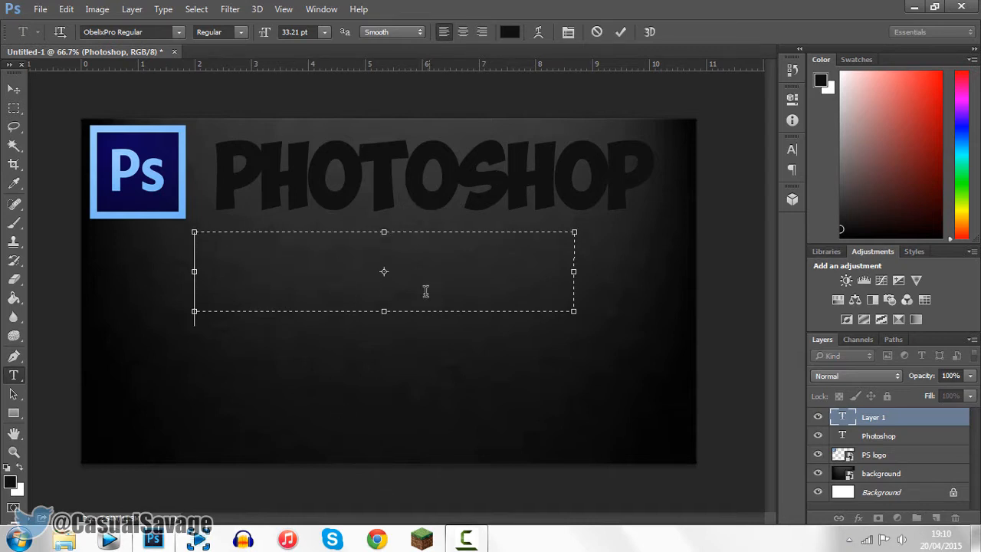
text(HOW RO)
key(Left)
key(Left)
key(Delete)
text(T)
key(Right)
drag(573, 270, 490, 272)
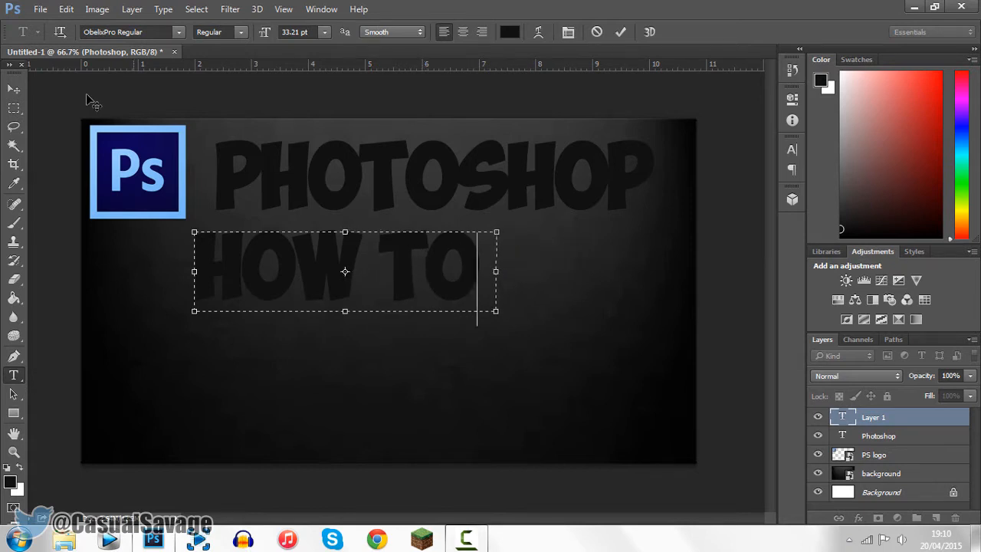
click(14, 89)
drag(342, 247, 401, 258)
Add the text "MAKE A" and place it centred directly beneath HOW TO
key(t)
click(237, 342)
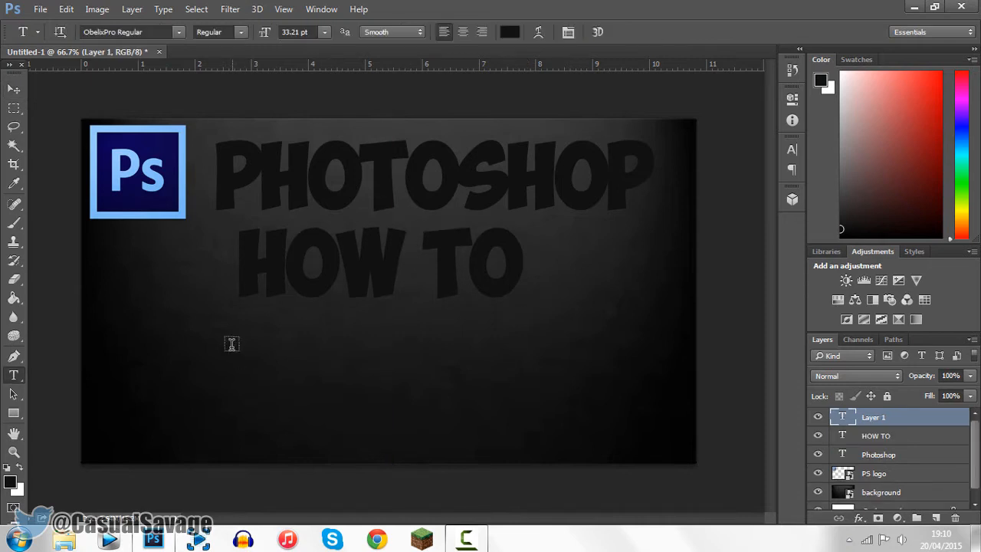
click(233, 334)
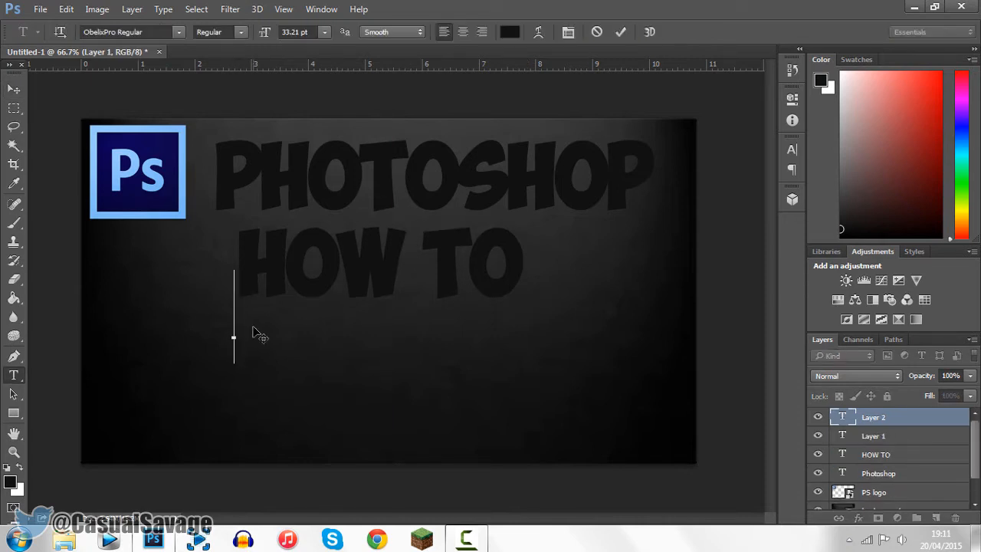
text(MAKE A)
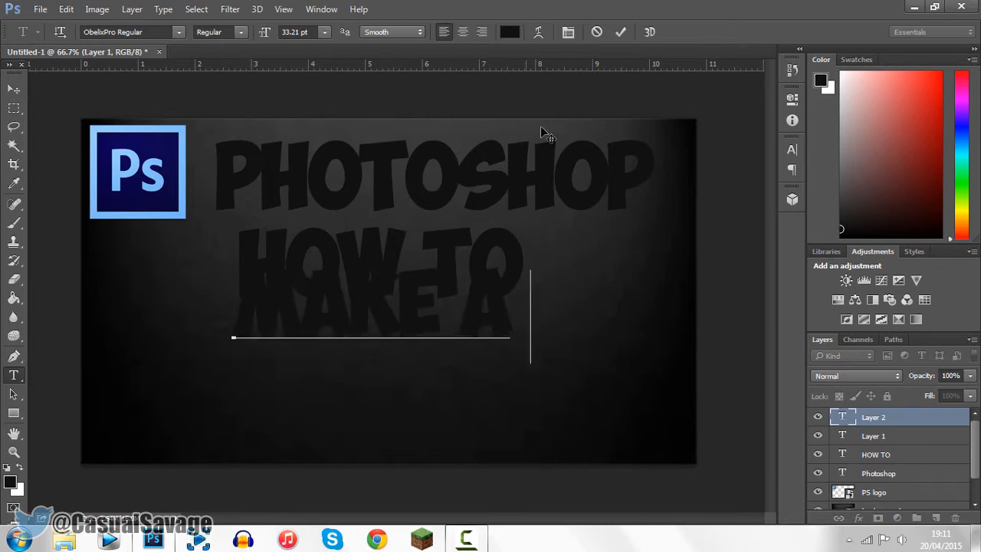
click(621, 32)
click(13, 90)
drag(394, 339, 408, 381)
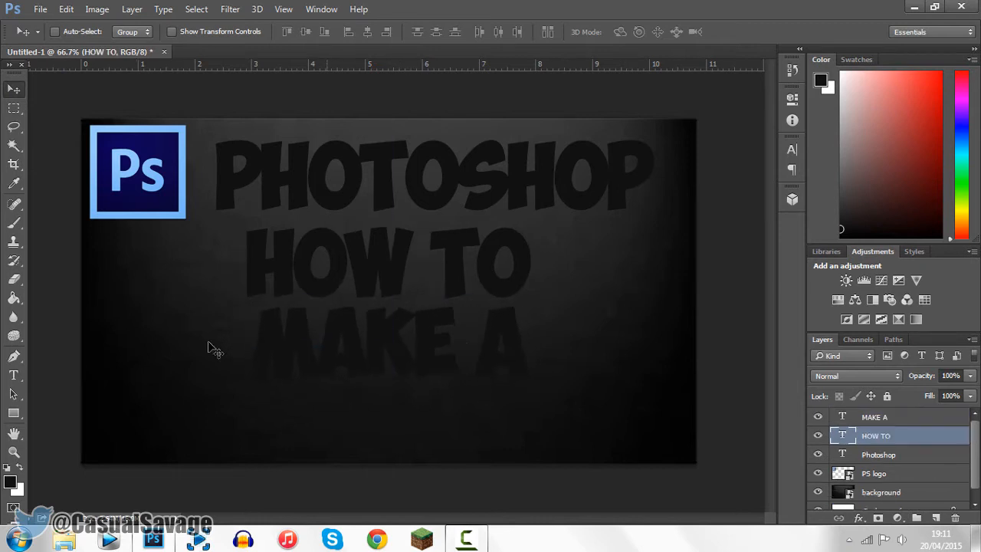
Add the text "THUMBNAIL" and place it centred beneath MAKE A near the canvas's lower edge
click(13, 374)
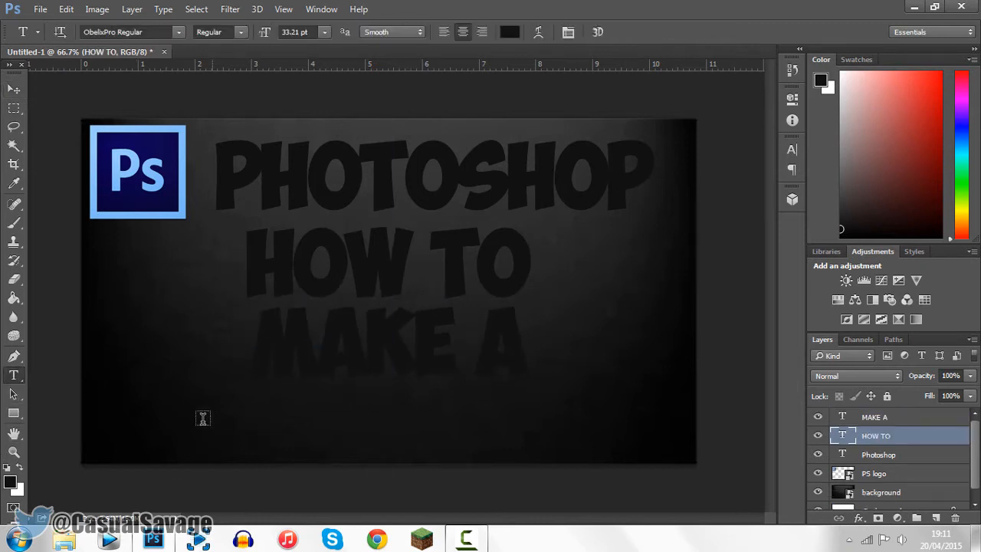
click(162, 419)
text(THUMBNAIL)
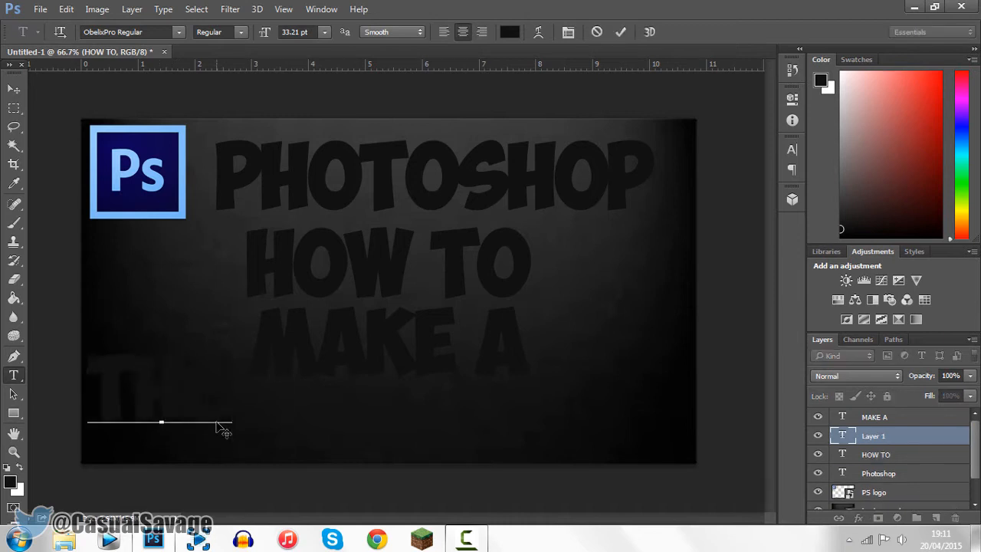
click(620, 31)
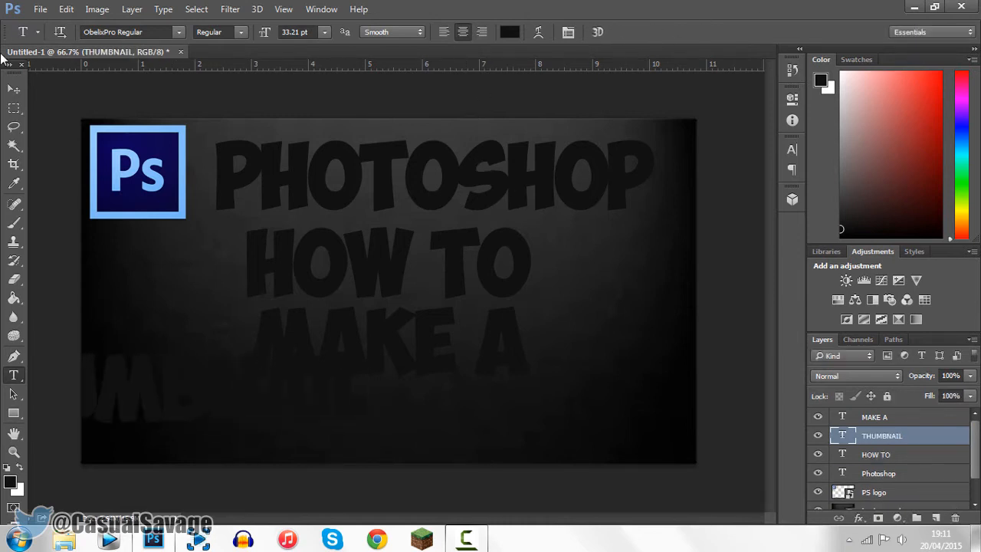
click(13, 89)
drag(239, 414, 452, 440)
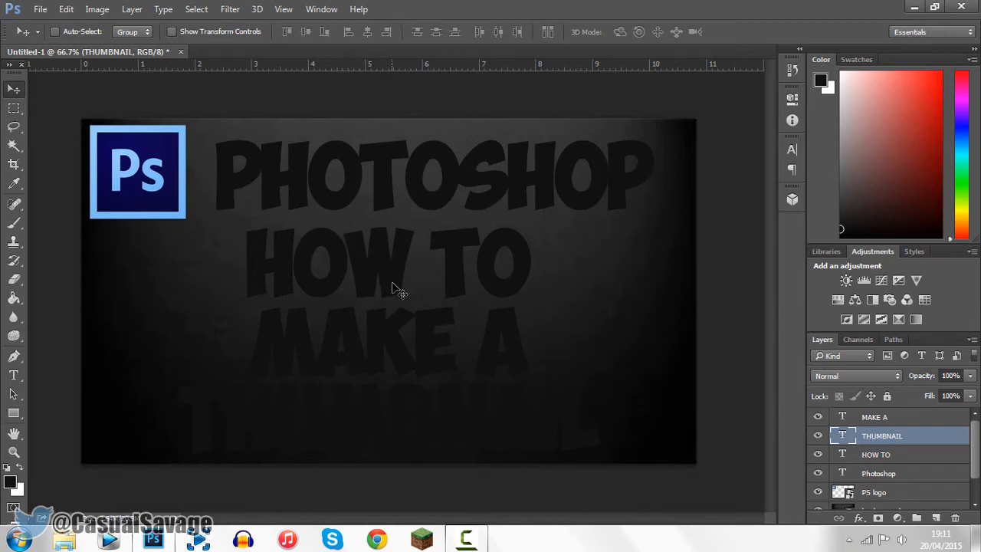
Tighten the line spacing by nudging HOW TO down toward MAKE A and THUMBNAIL slightly up
click(881, 455)
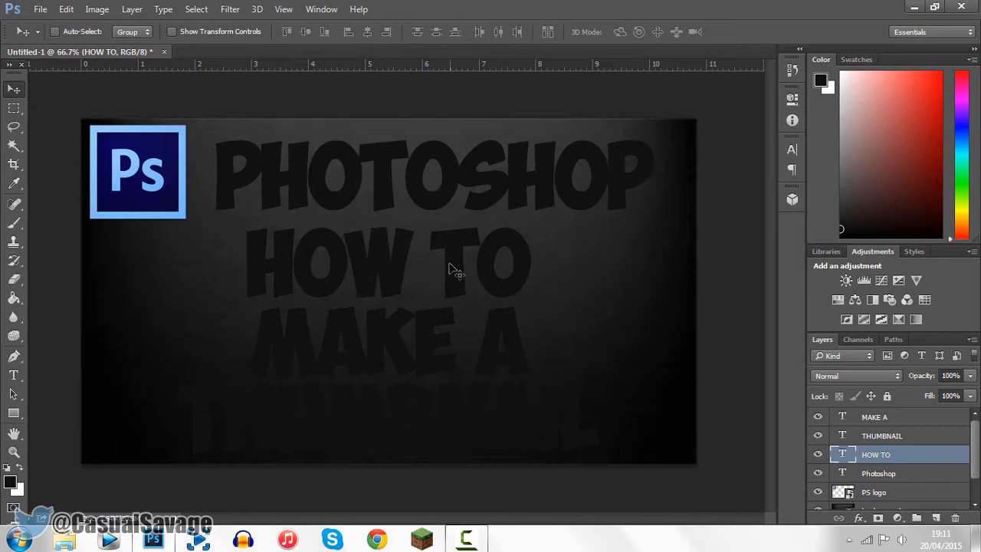
key(Down)
key(Down)
key(Down)
key(Down)
key(Down)
key(Down)
key(Down)
key(Down)
key(Down)
key(Down)
key(Down)
key(Down)
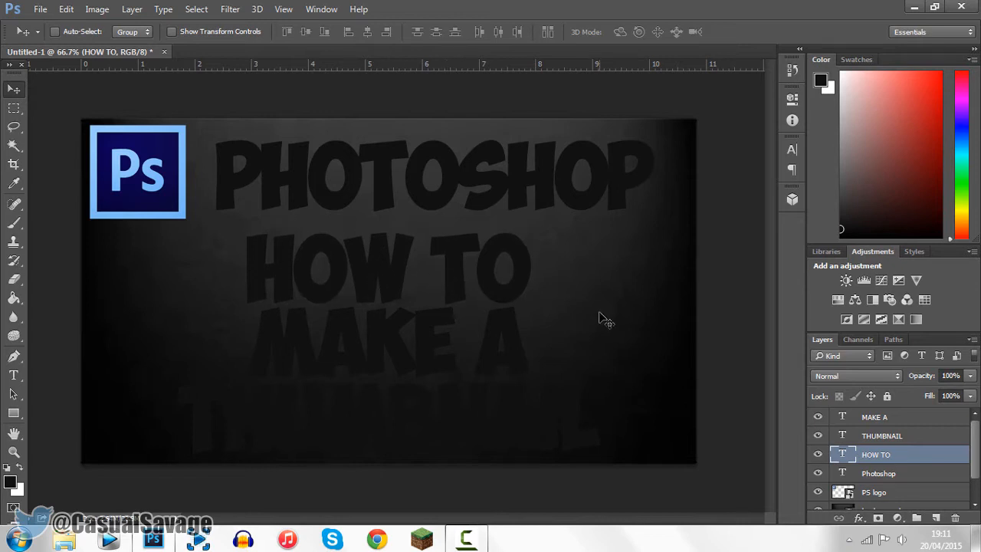
key(Down)
key(Down)
key(Down)
key(Down)
key(Down)
key(Down)
key(Down)
key(Up)
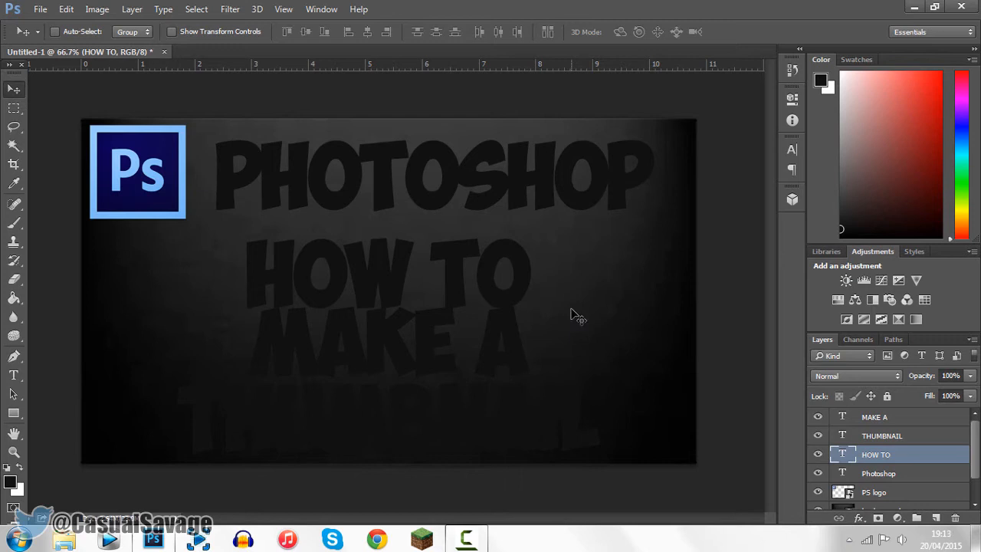
click(889, 436)
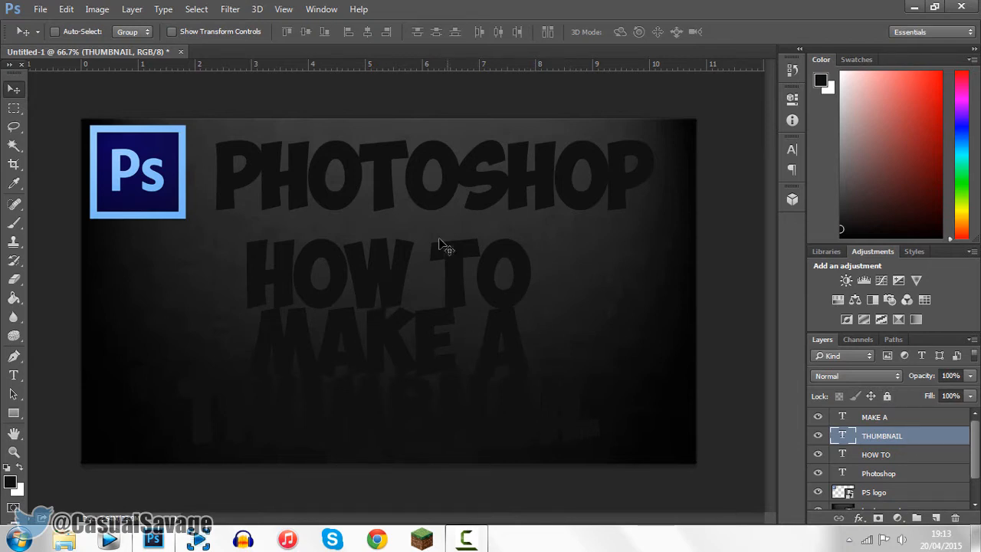
click(877, 454)
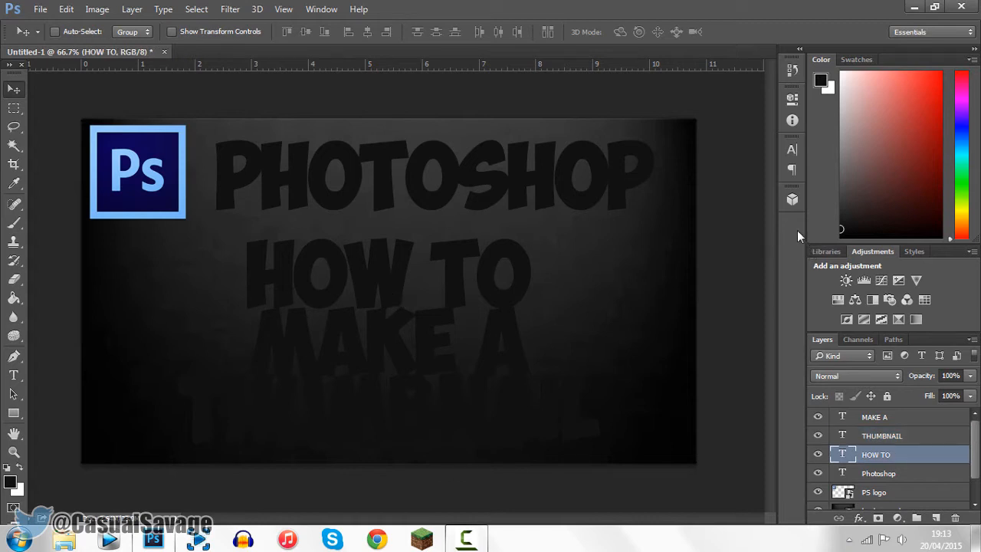
Add Bevel & Emboss and a 6 px black outside stroke to the PHOTOSHOP text layer
click(888, 473)
right_click(889, 473)
click(896, 403)
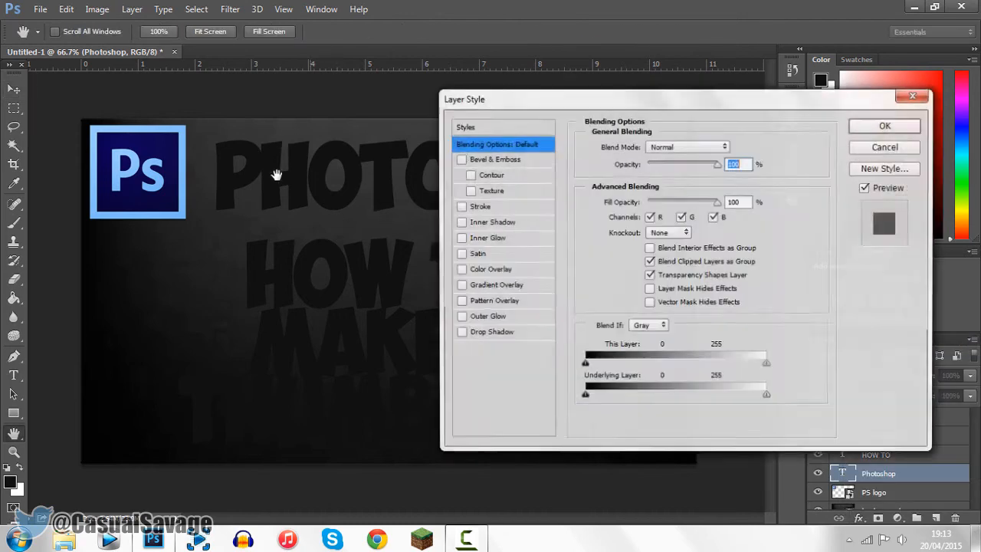
drag(649, 100, 747, 99)
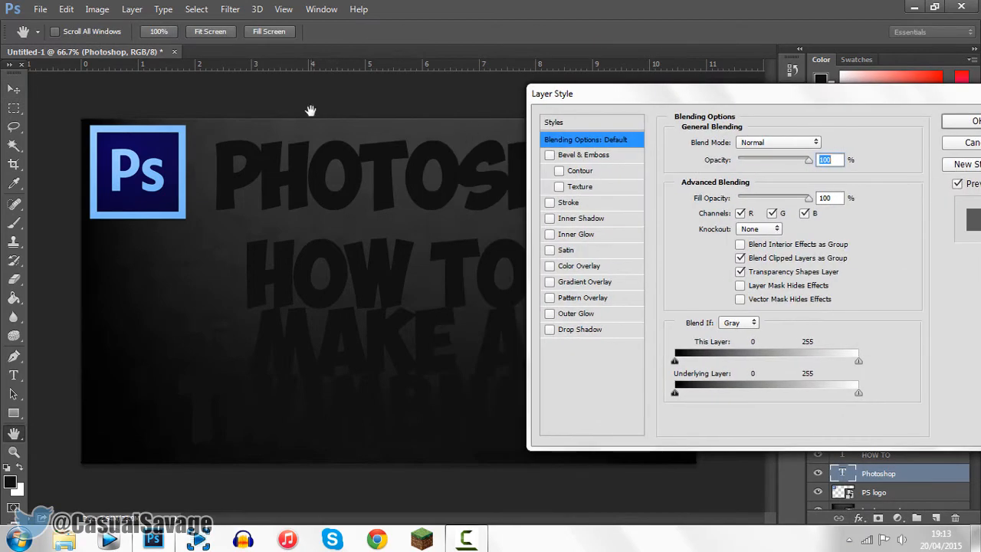
click(588, 157)
click(568, 203)
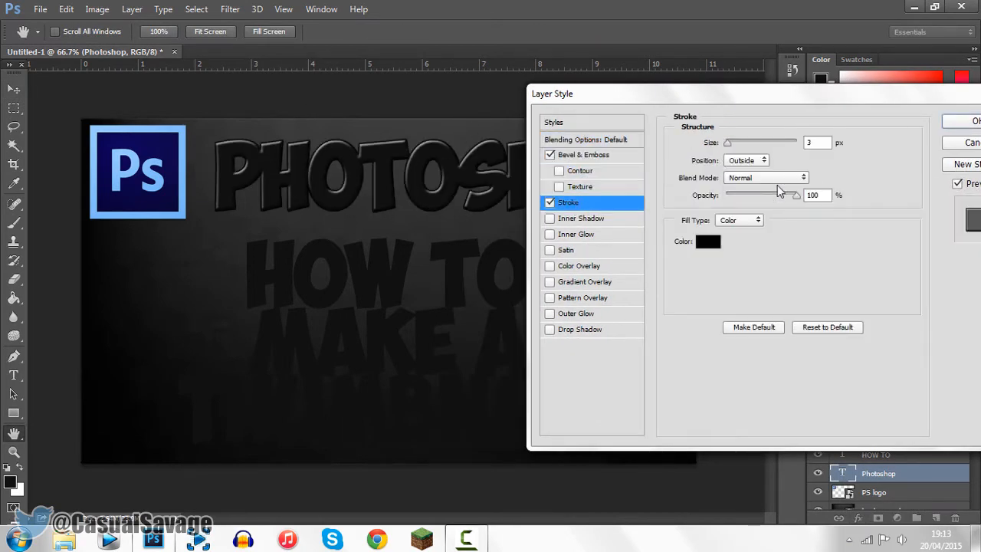
click(820, 142)
text(6)
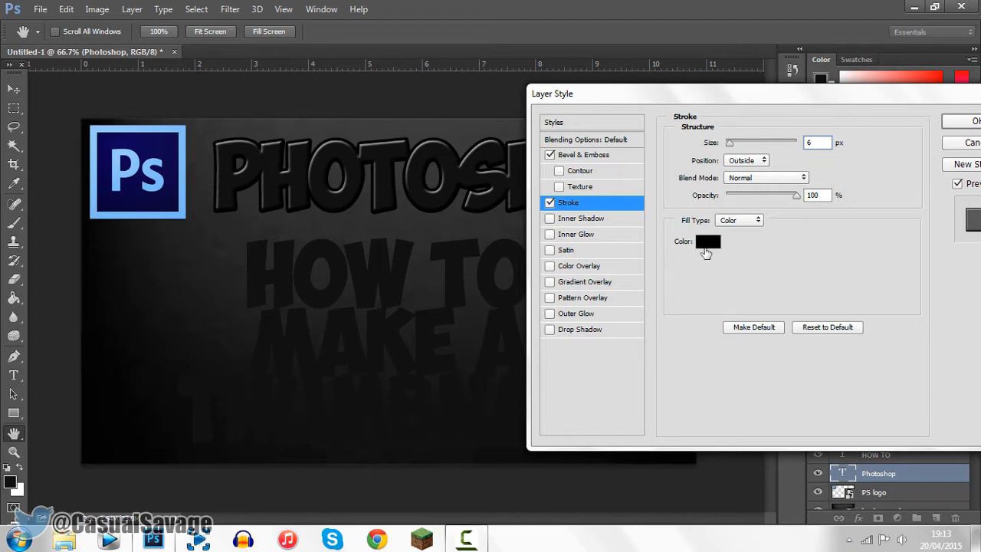
Add a white color overlay to the PHOTOSHOP text and apply its layer style
click(584, 268)
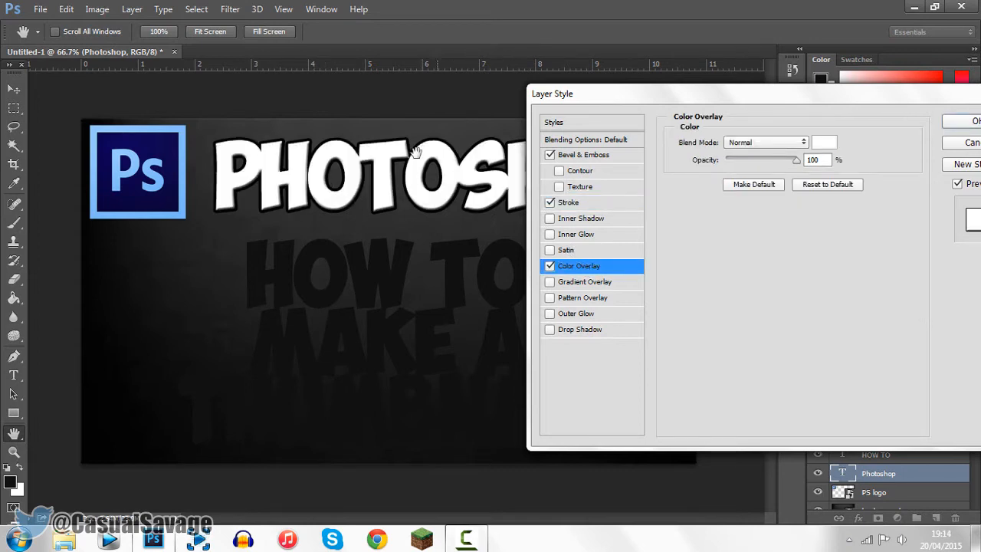
drag(647, 98, 499, 246)
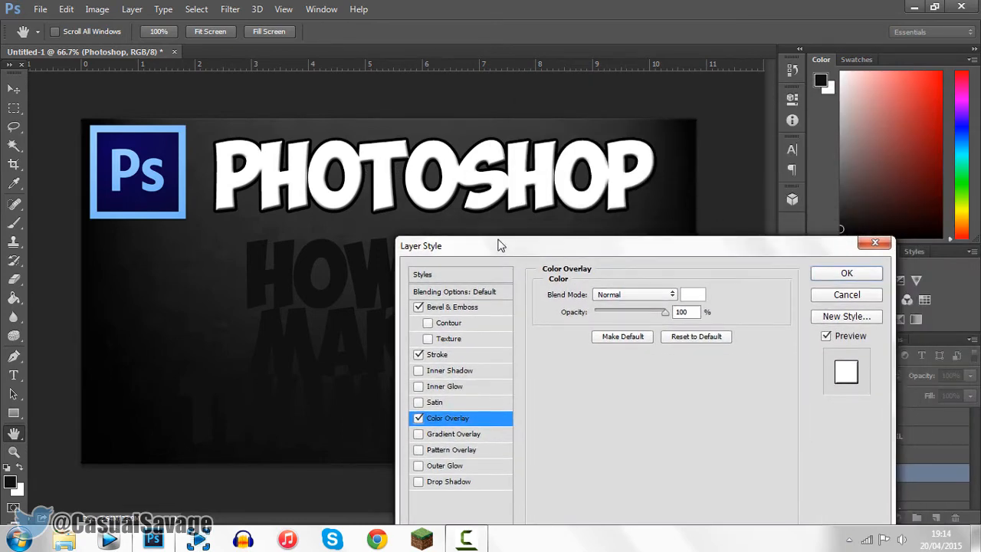
click(846, 273)
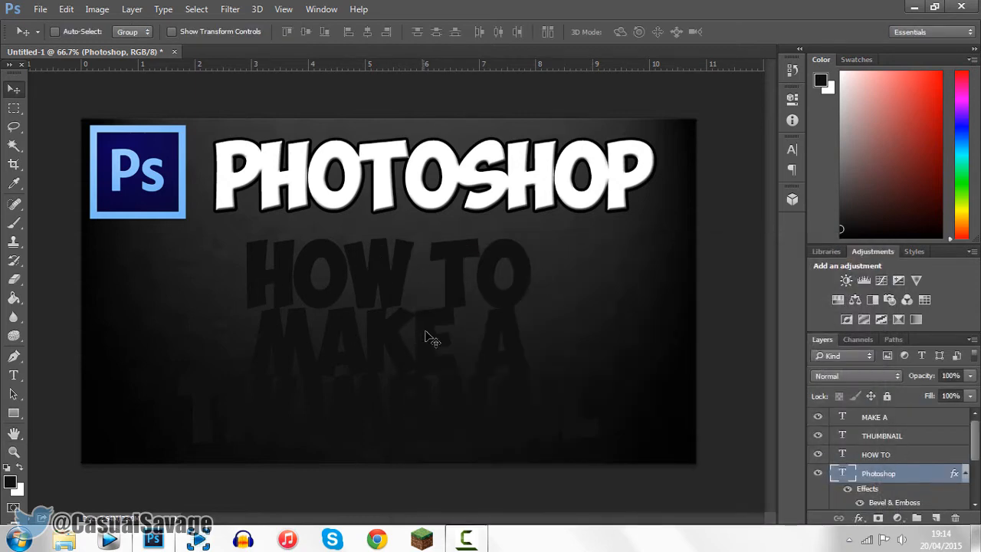
Add Bevel & Emboss and a 3 px outside stroke to the HOW TO text layer
click(847, 453)
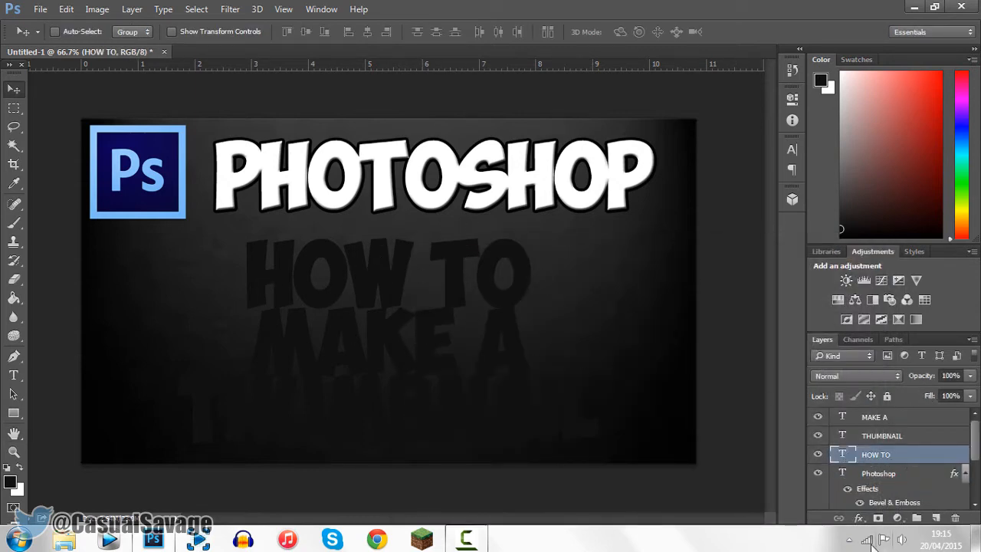
click(858, 518)
click(893, 343)
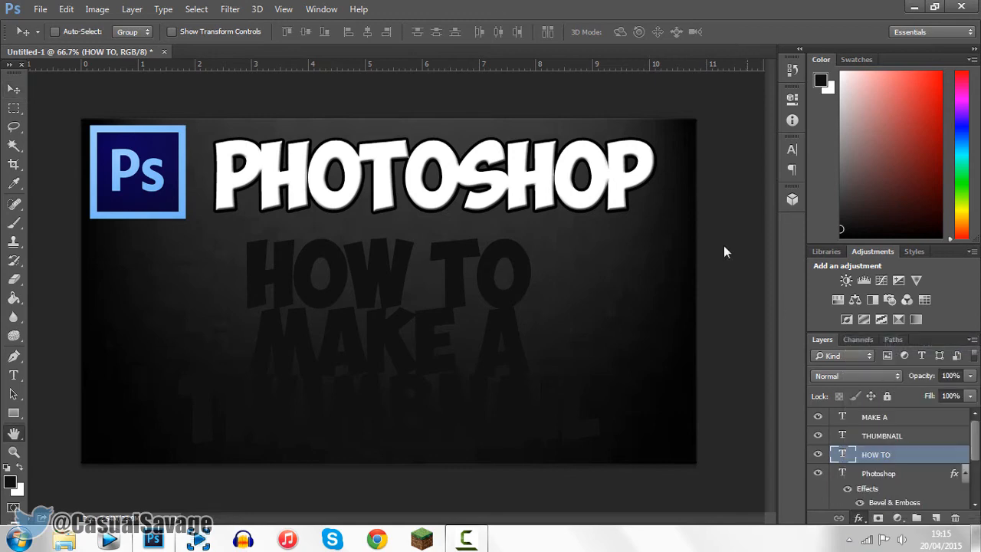
drag(494, 62, 766, 56)
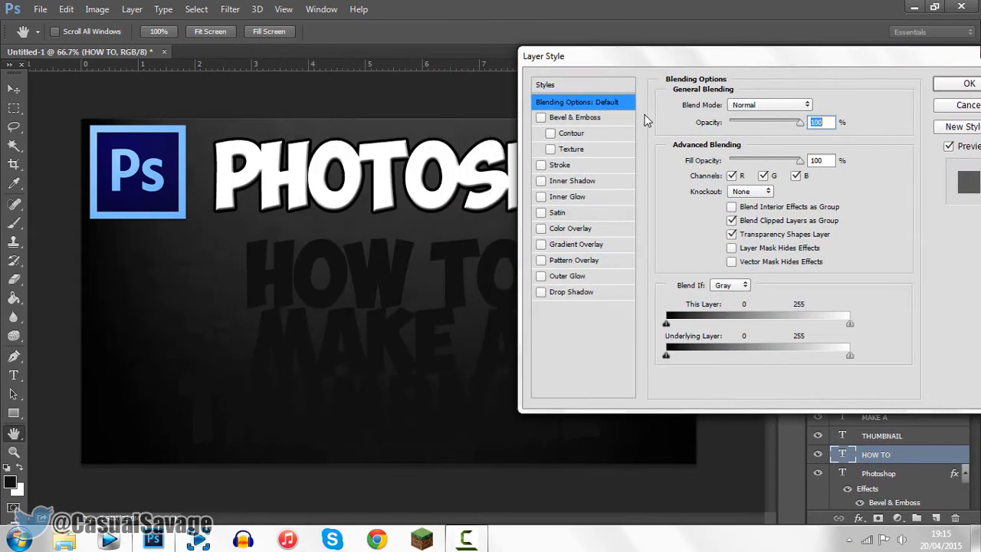
click(590, 116)
click(563, 165)
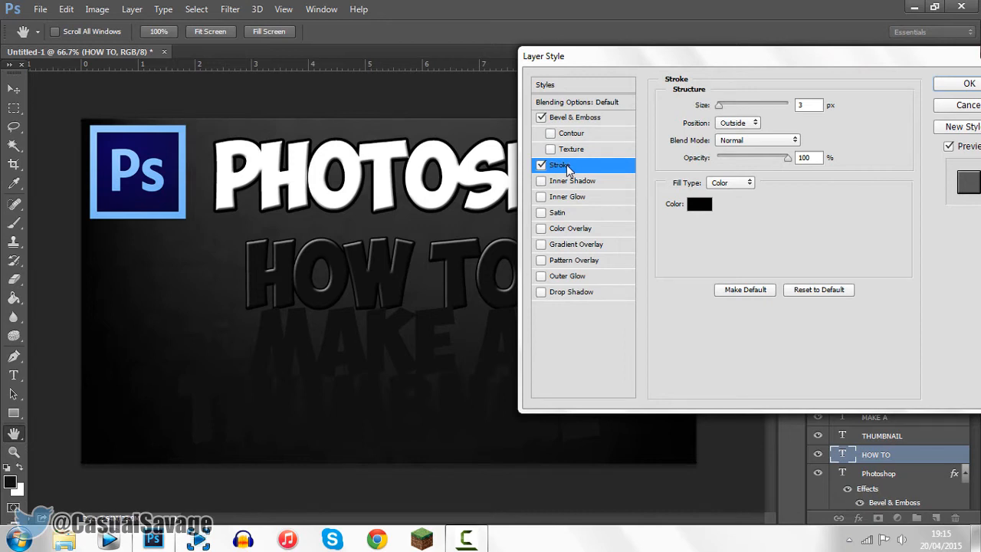
Add a color overlay to the HOW TO text using the dark blue #0b053e sampled from the PS logo
click(568, 230)
click(814, 104)
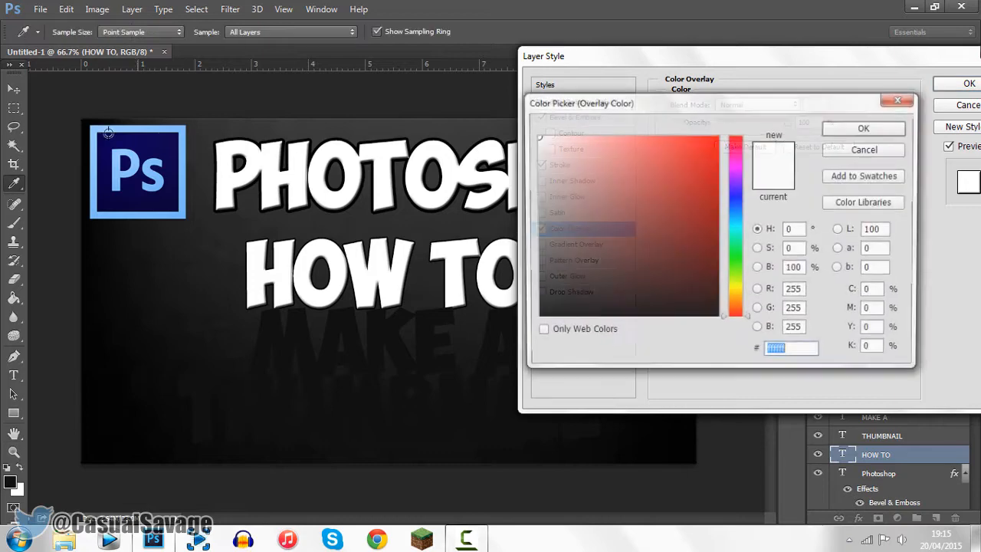
click(163, 199)
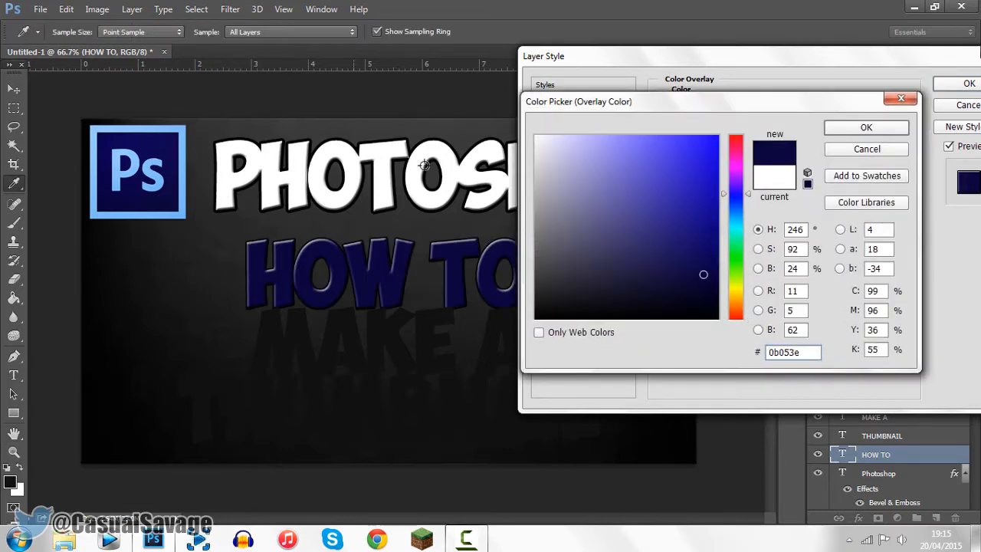
click(856, 128)
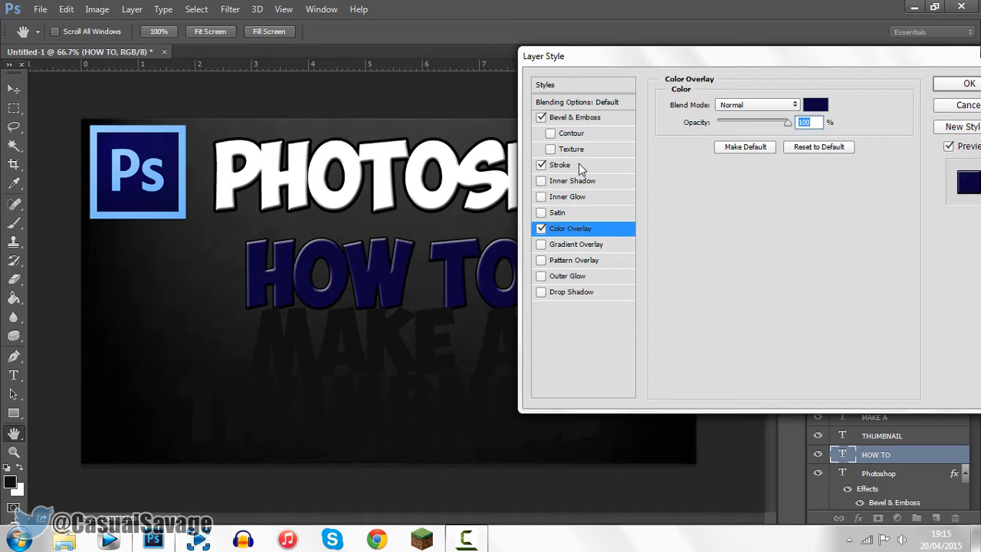
Set the HOW TO text's stroke color to white, #ffffff
click(580, 168)
click(694, 326)
text(ffffff)
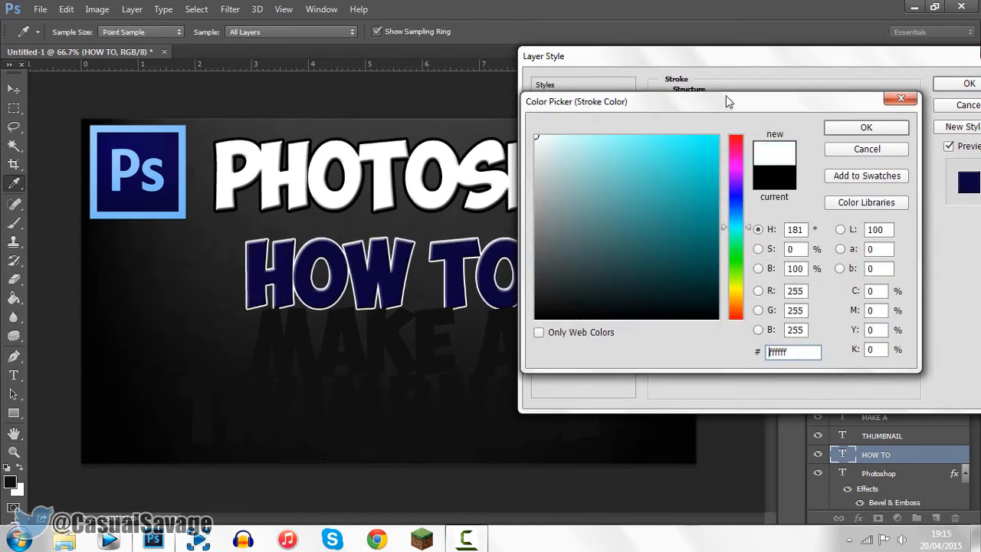
click(829, 127)
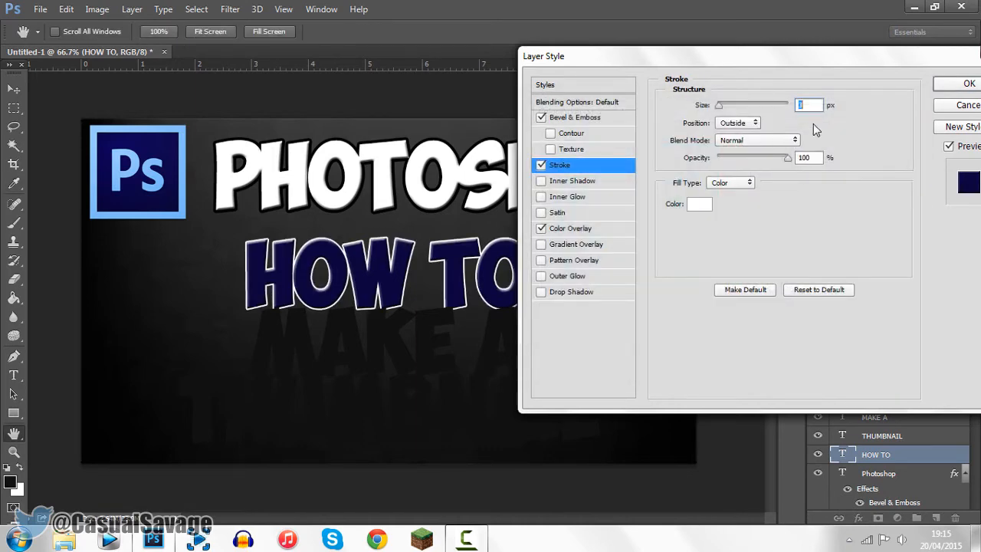
Set the HOW TO text's stroke size to 6 px and apply its layer style
text(6)
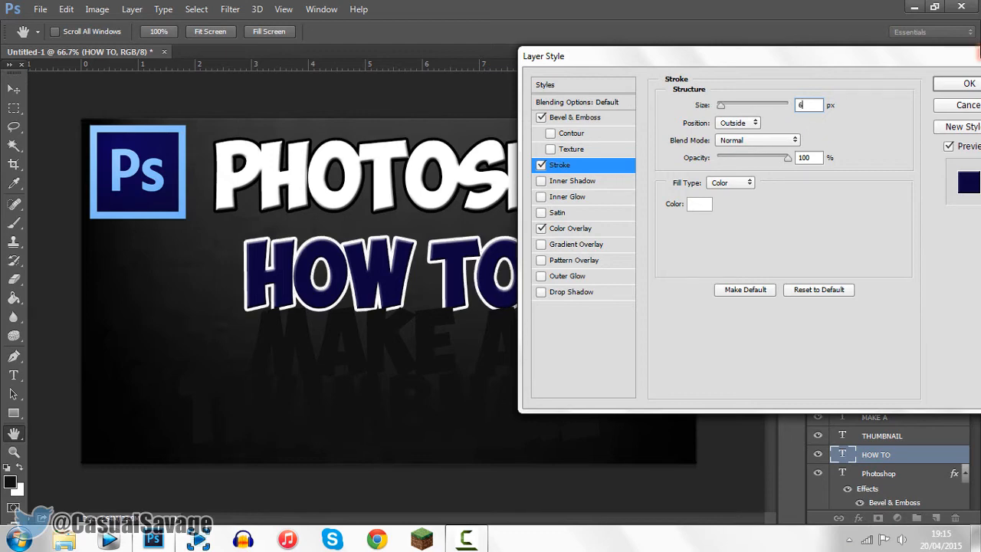
click(962, 84)
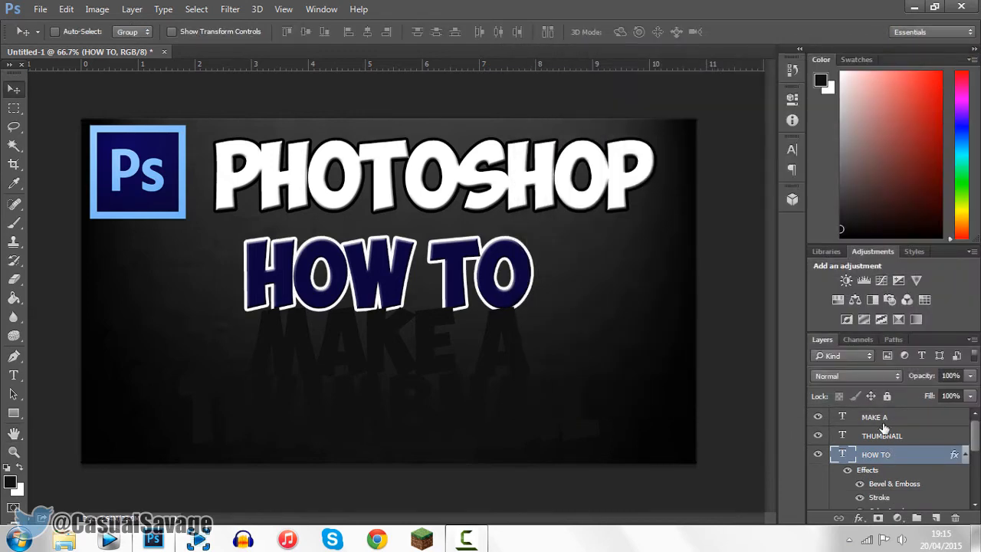
Add Bevel & Emboss and a 6 px white #ffffff stroke to the MAKE A text layer
click(884, 423)
click(859, 518)
click(874, 339)
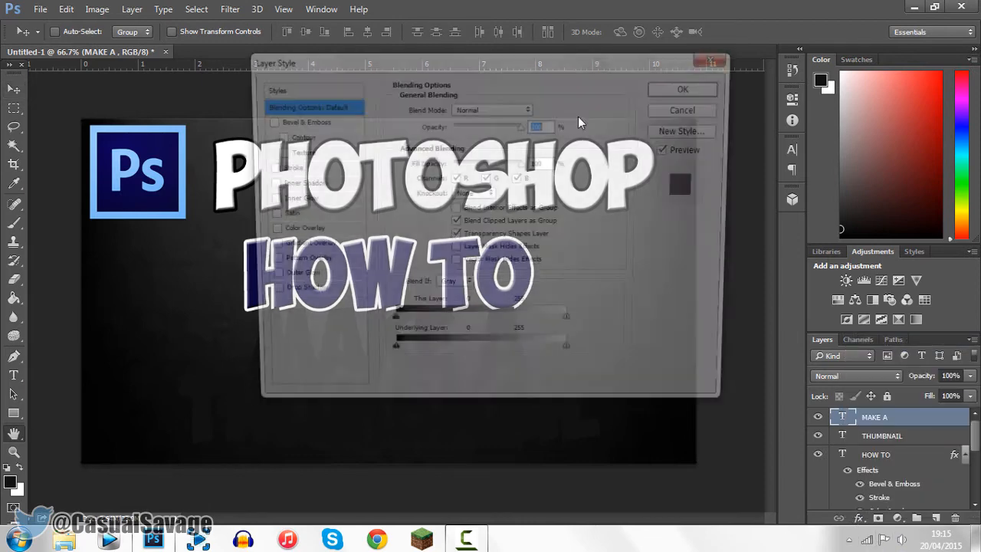
drag(507, 63, 742, 38)
click(540, 100)
click(527, 147)
text(6)
click(674, 187)
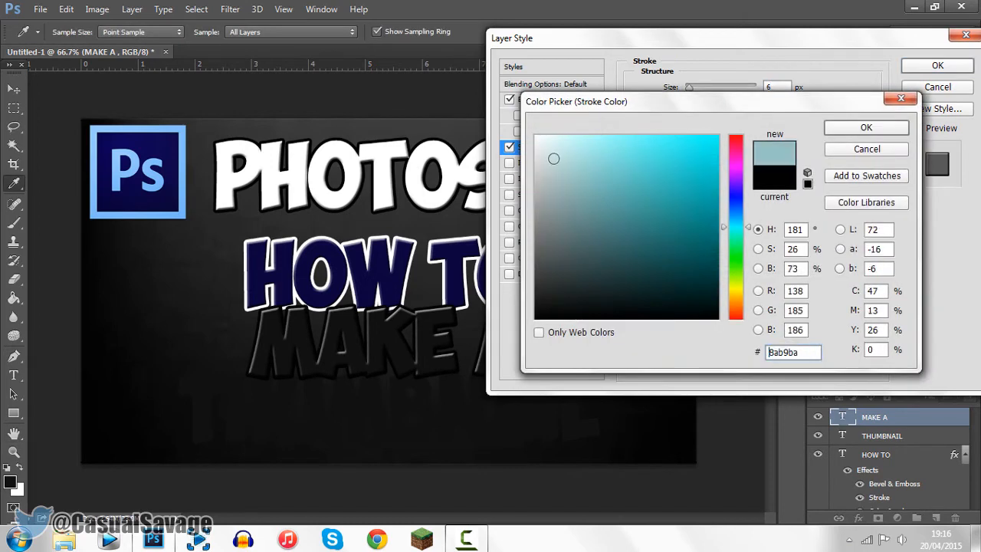
drag(553, 158, 537, 137)
click(843, 137)
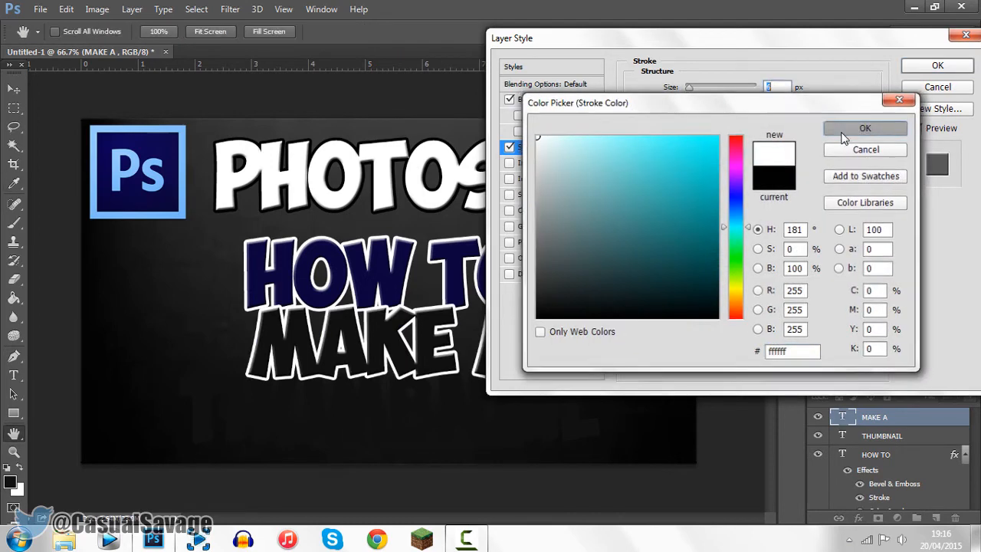
Add a color overlay to the MAKE A text using light blue #7ab9f8 sampled from the PS logo's border, and apply its layer style
click(534, 215)
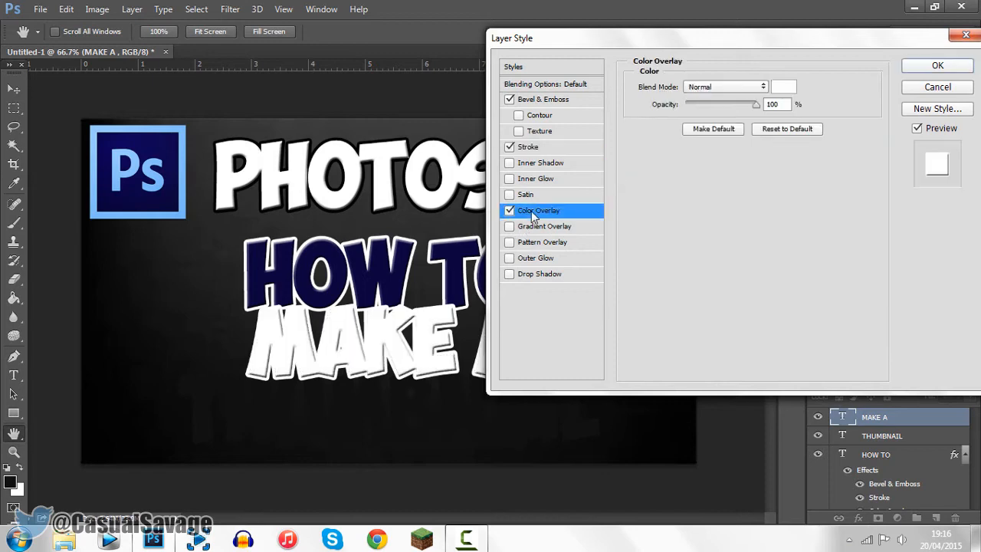
click(776, 88)
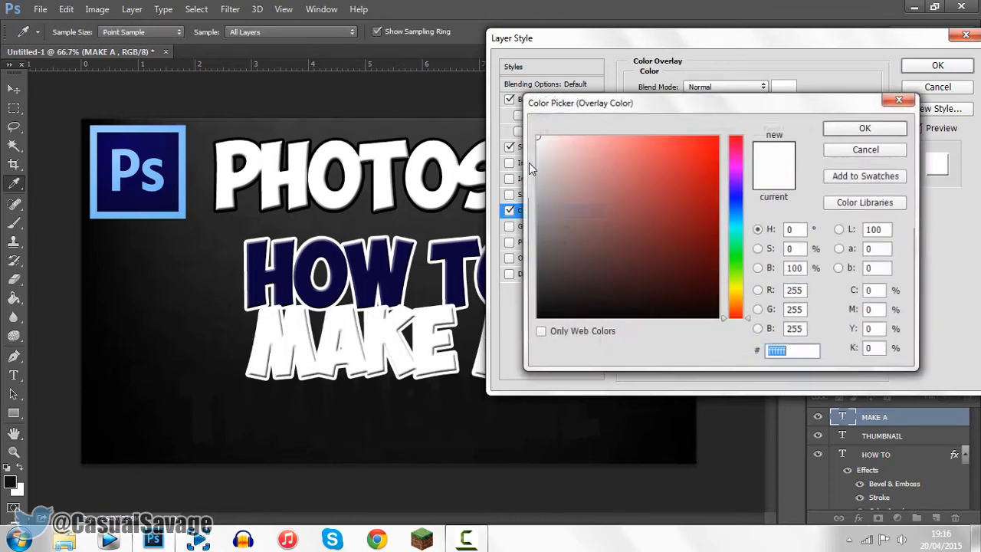
click(182, 196)
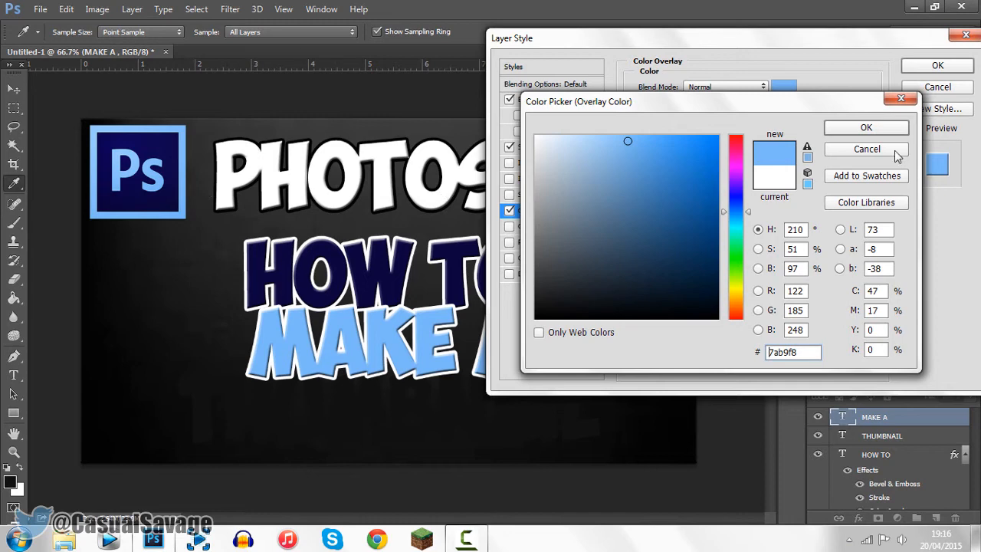
click(843, 129)
click(921, 66)
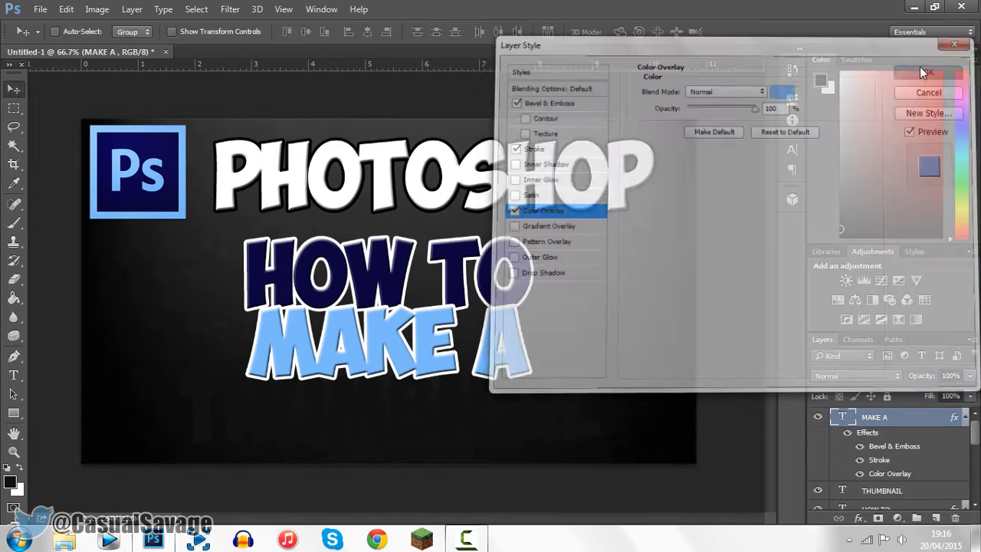
Add Bevel & Emboss and a 6 px outside stroke in white #ffffff to the THUMBNAIL text layer
click(851, 452)
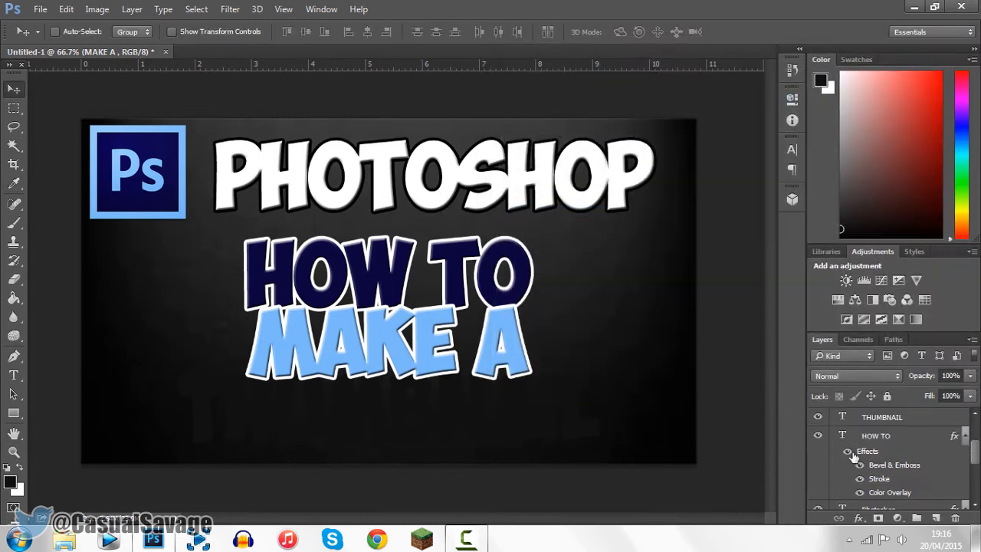
click(845, 418)
click(859, 519)
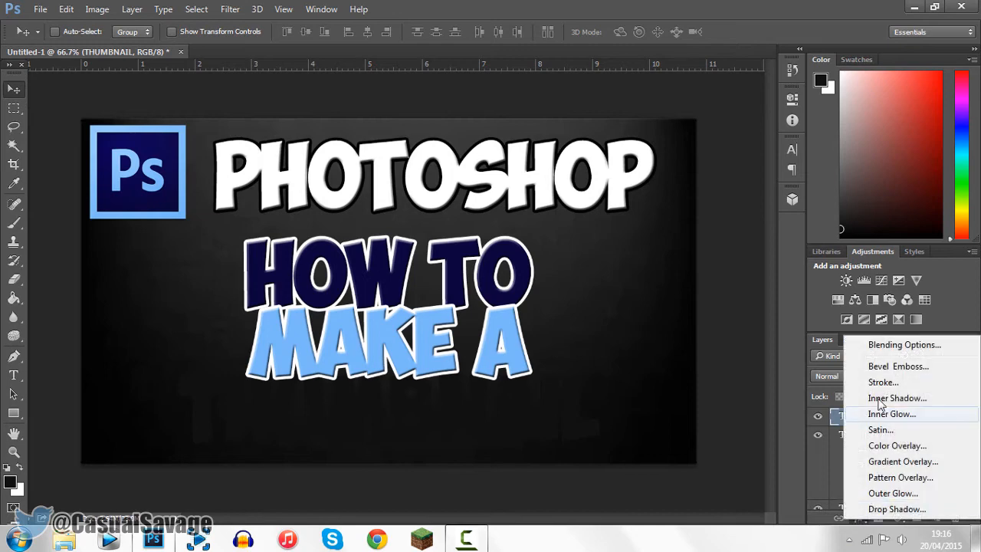
click(886, 346)
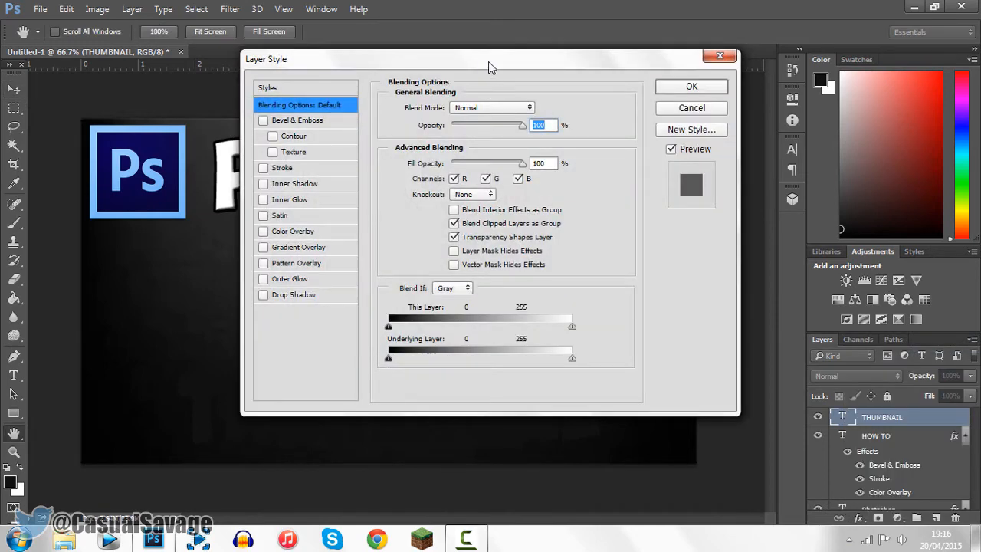
drag(460, 55, 784, 56)
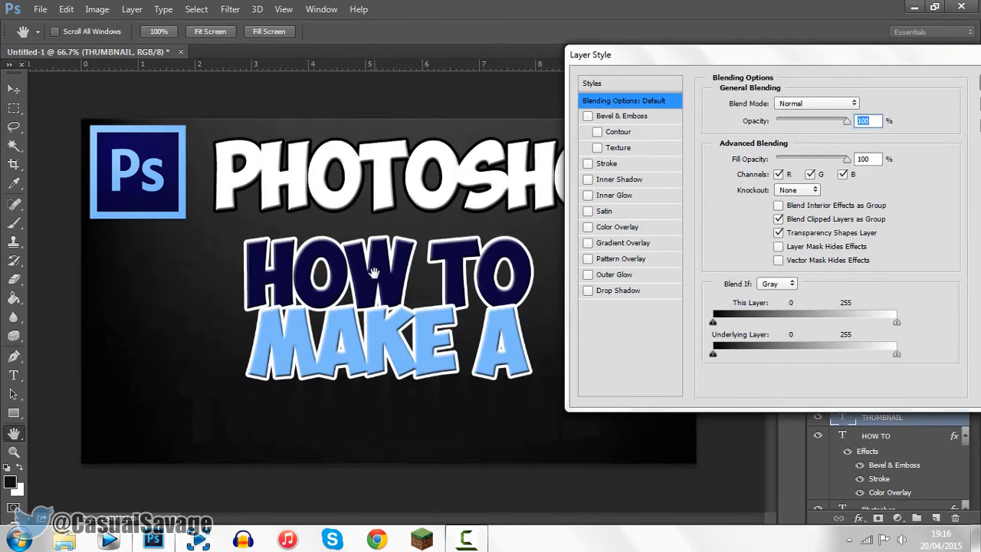
click(633, 118)
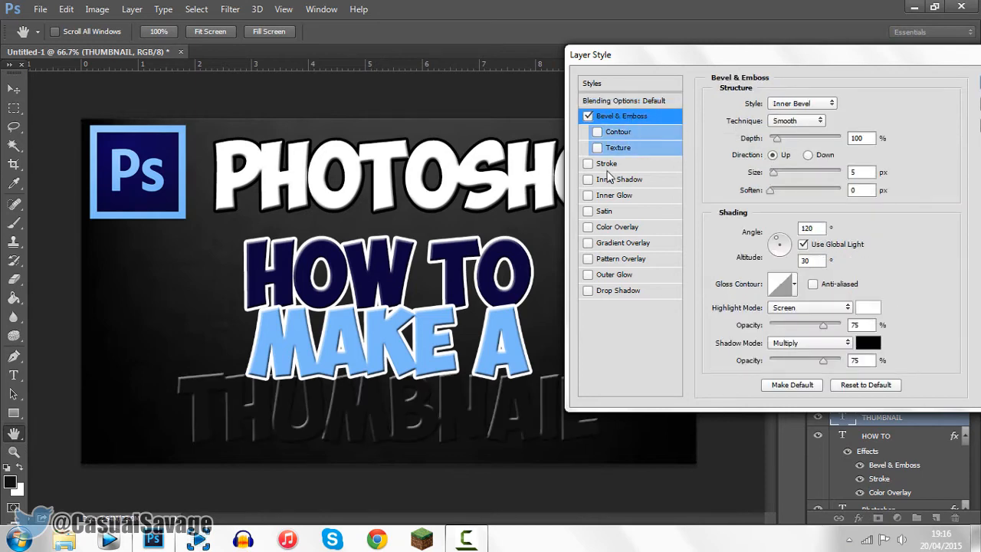
click(605, 163)
double_click(859, 106)
text(6)
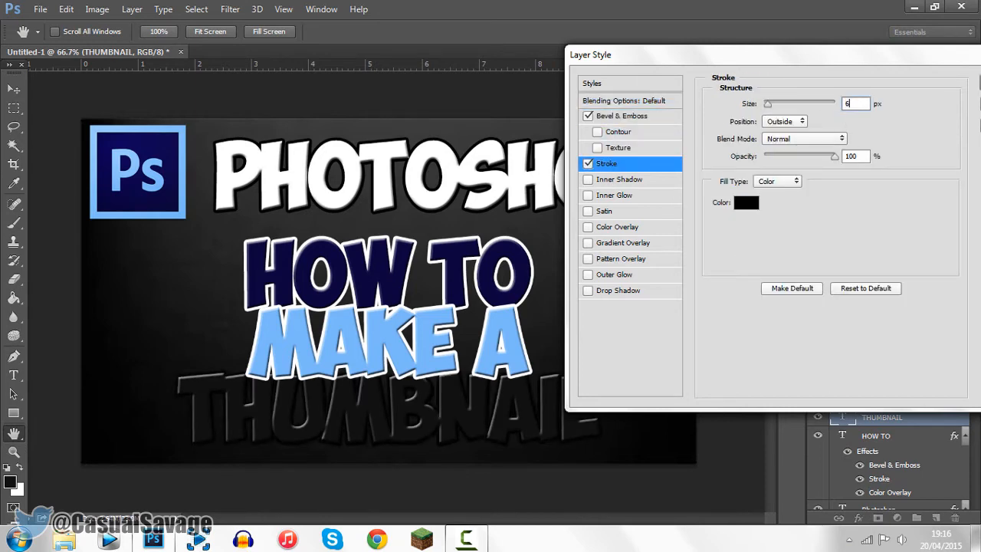
click(754, 203)
drag(582, 203, 494, 79)
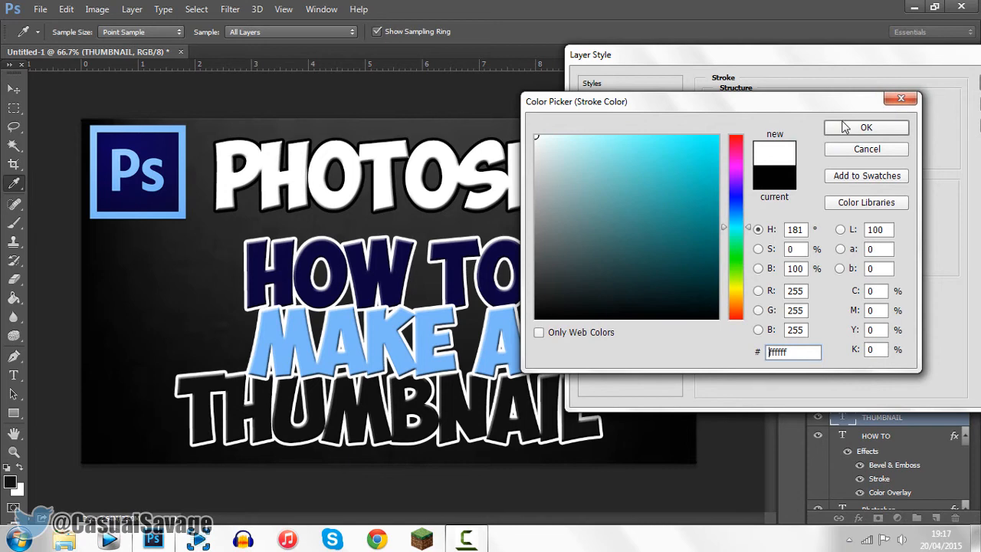
click(844, 131)
Add a color overlay to the THUMBNAIL text using dark blue #0e064e sampled from the PS logo, and apply its layer style
click(624, 229)
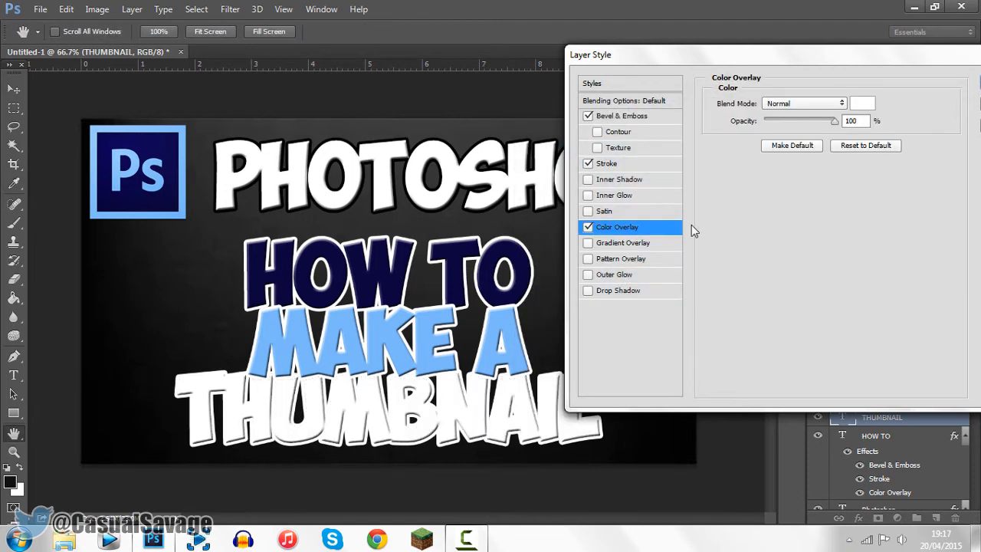
click(862, 104)
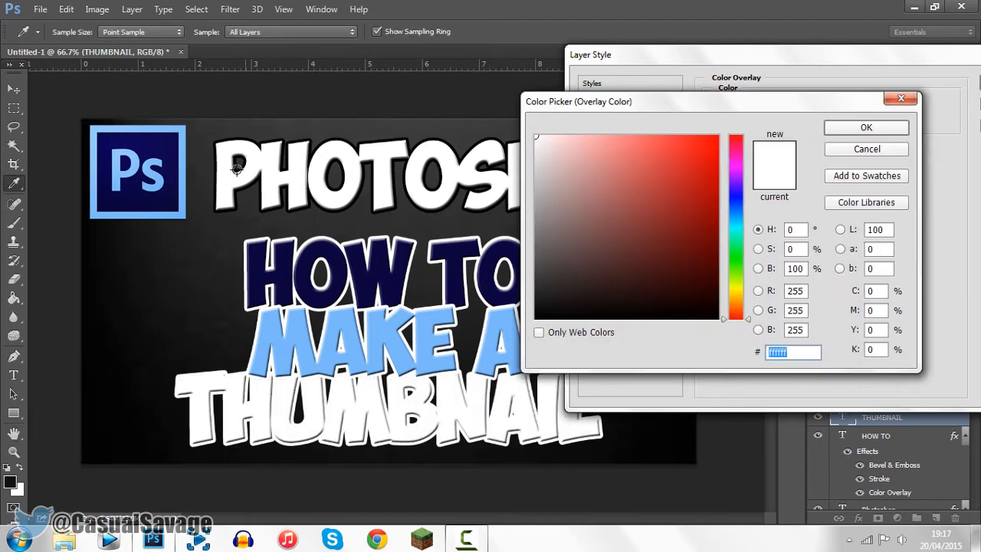
click(170, 152)
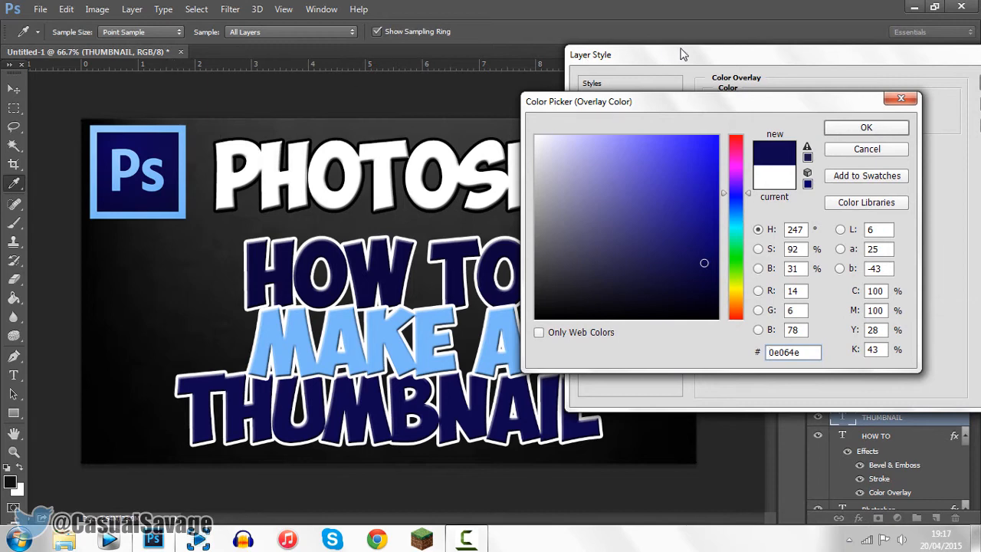
click(858, 128)
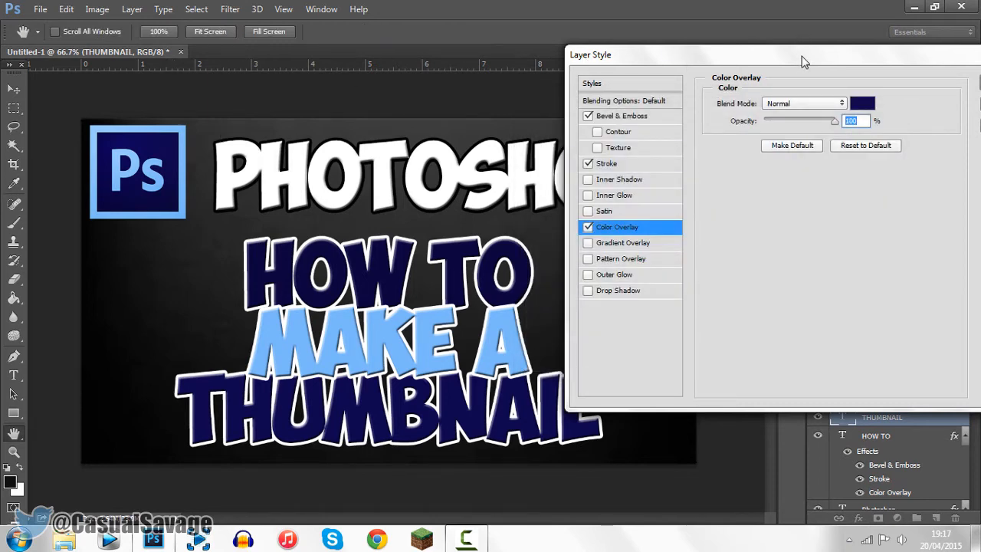
drag(801, 56, 560, 53)
click(824, 84)
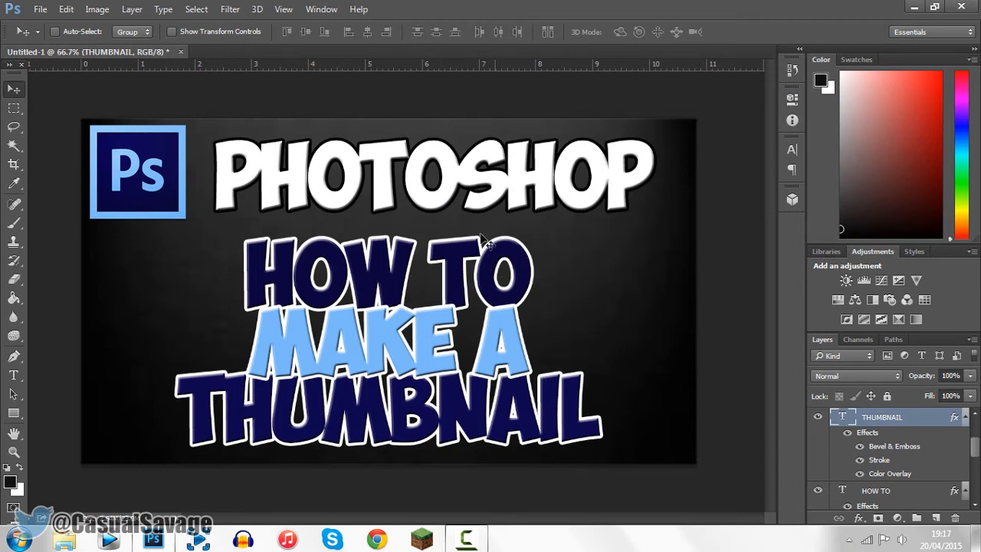
Reduce the font size of the HOW TO and MAKE A text and space both lines apart above THUMBNAIL
double_click(843, 495)
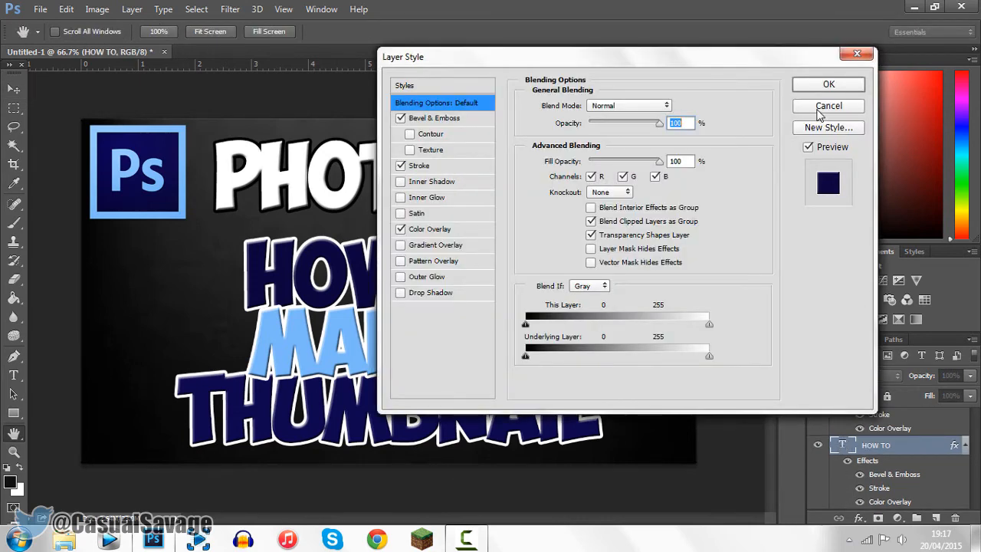
click(819, 113)
double_click(842, 444)
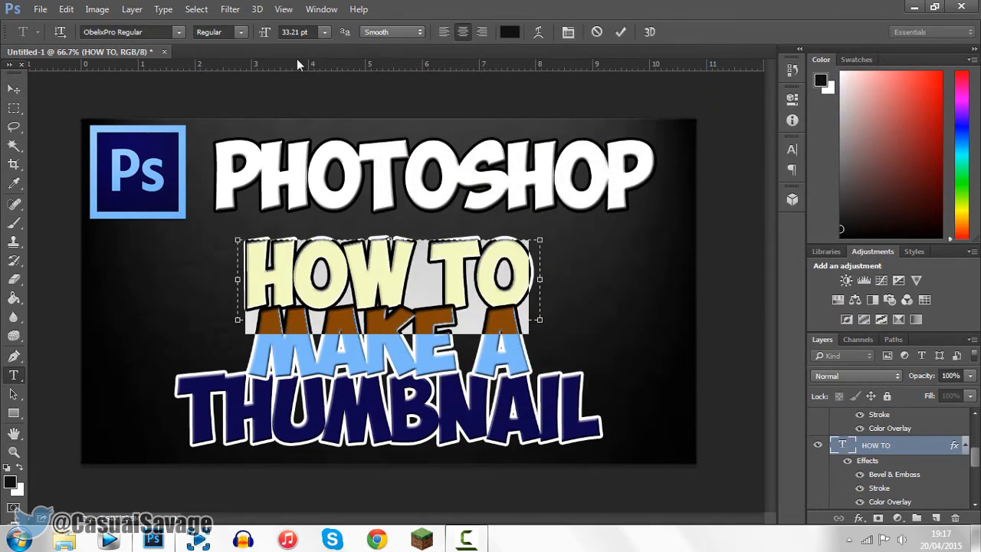
drag(270, 39, 261, 34)
click(13, 89)
scroll(842, 453, up, 3)
double_click(842, 417)
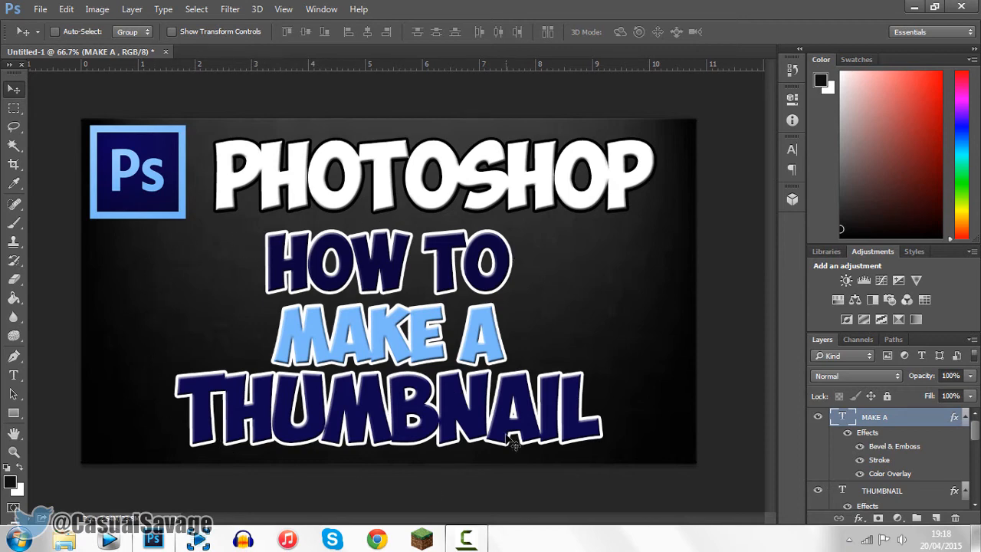
Save the thumbnail to the Desktop as a JPEG named PS THUMBNAIL with Maximum quality 12 and Baseline ("Standard") format
click(40, 10)
click(75, 168)
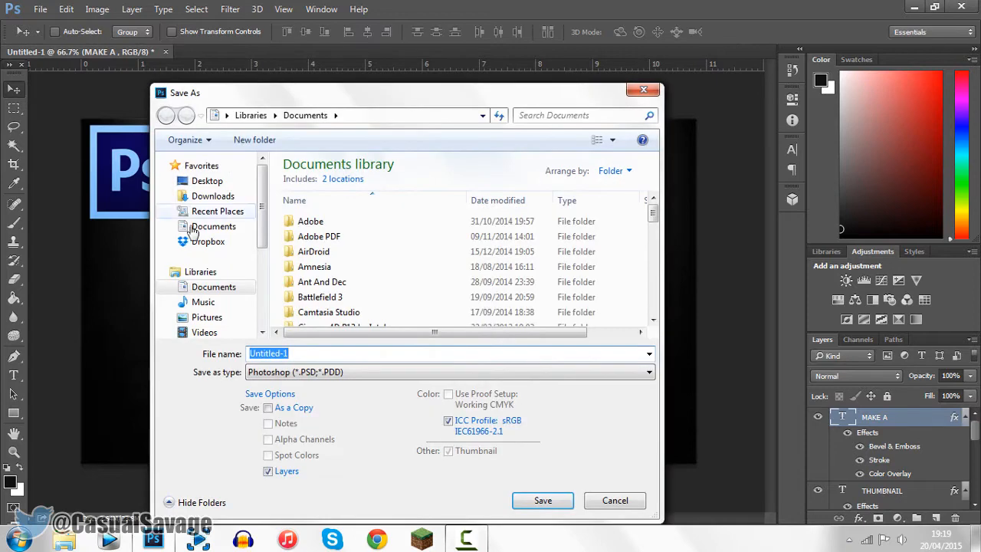
click(207, 181)
click(334, 374)
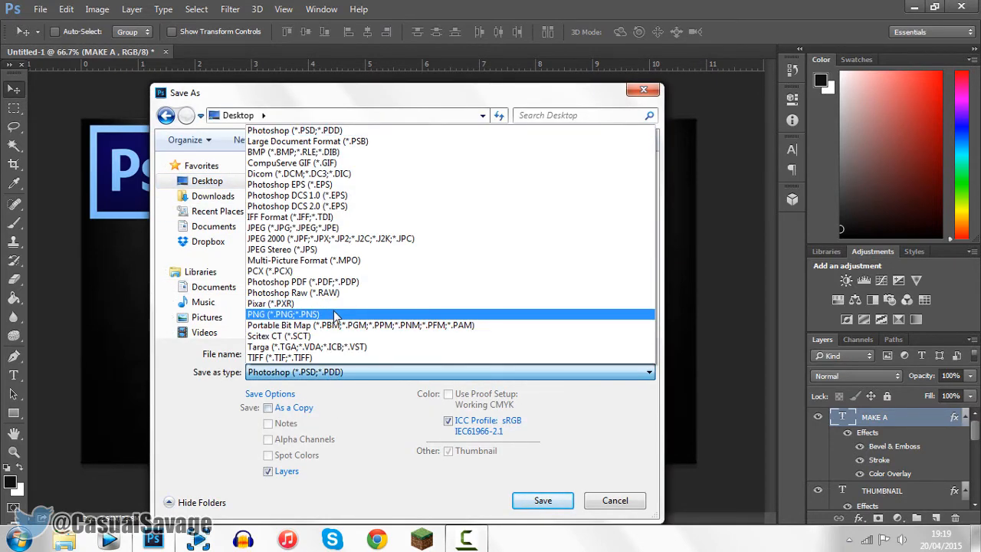
click(308, 228)
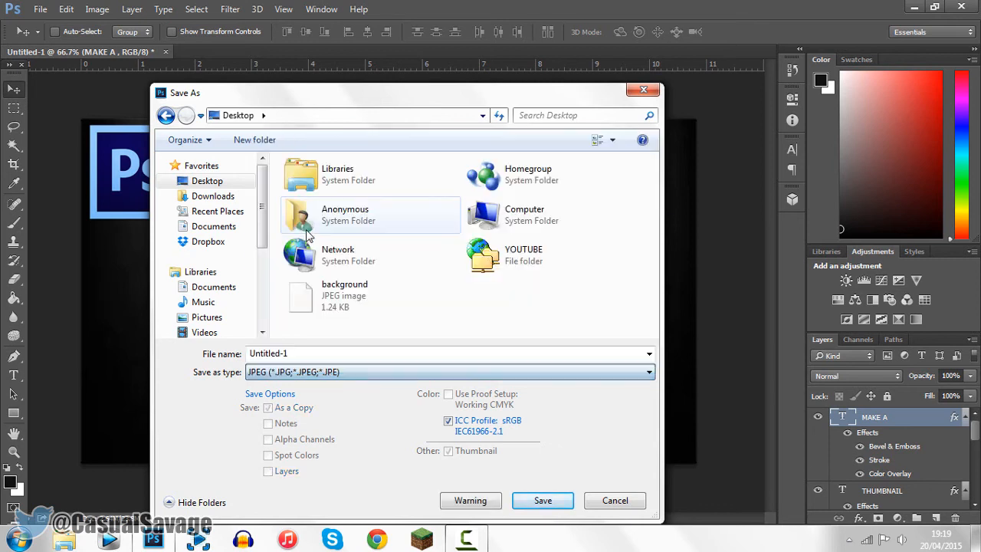
click(305, 354)
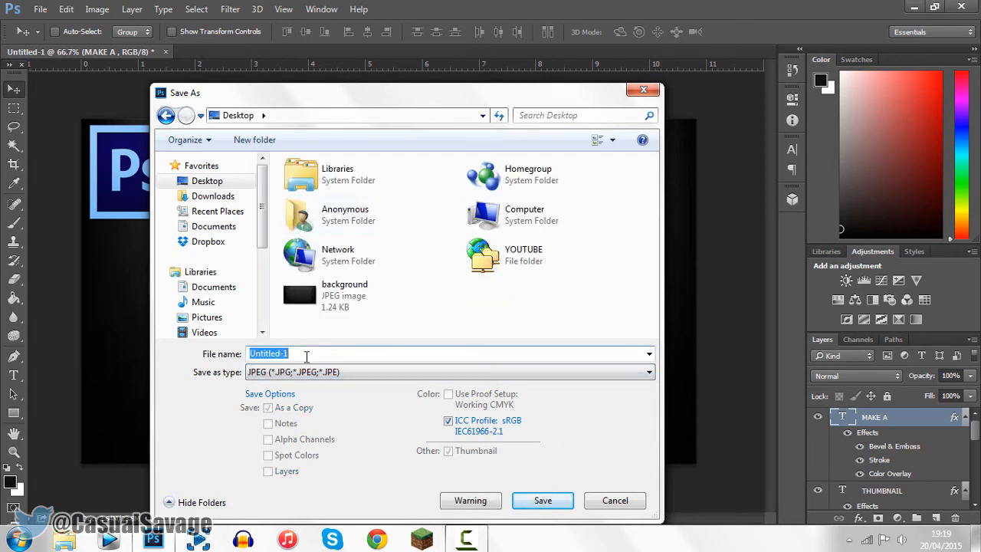
text(PS THUMBNAIL)
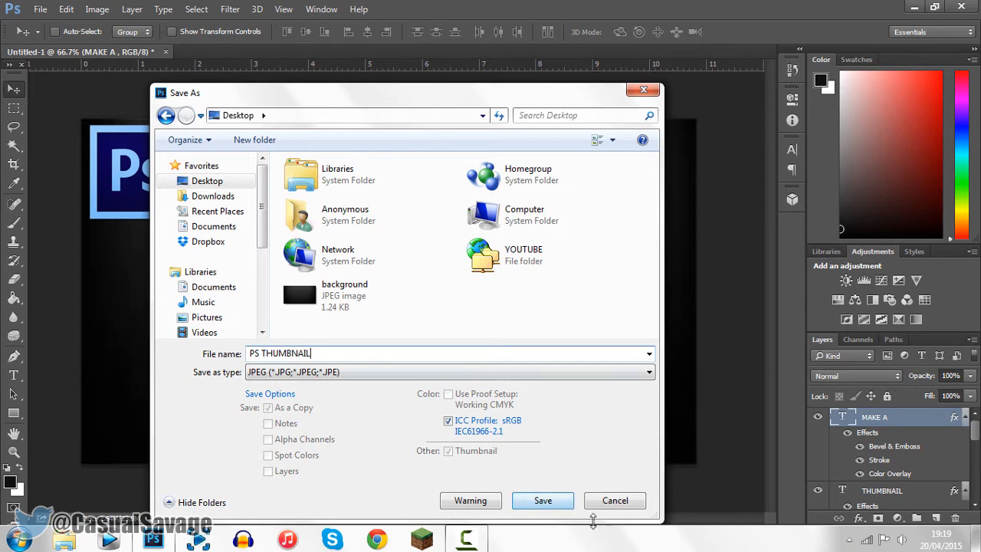
click(544, 500)
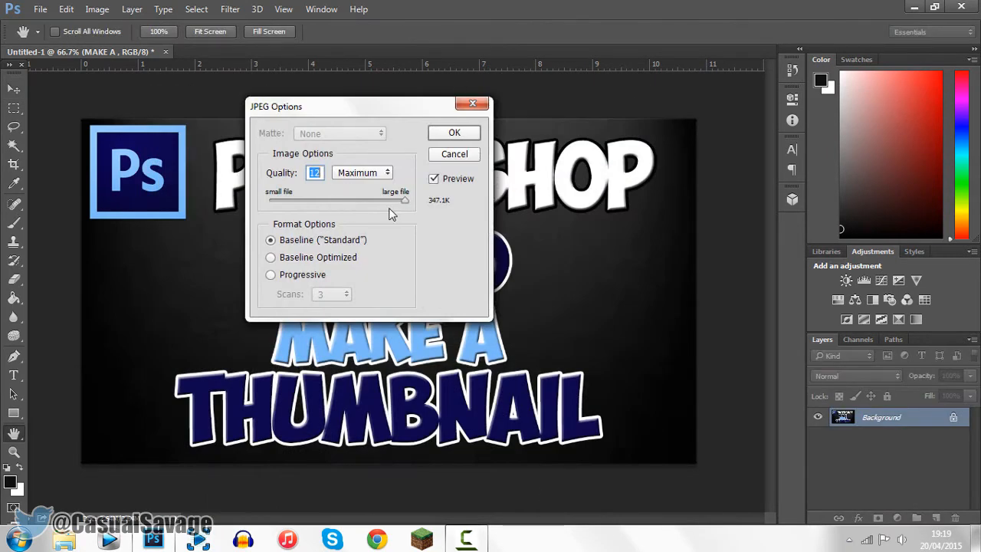
click(452, 134)
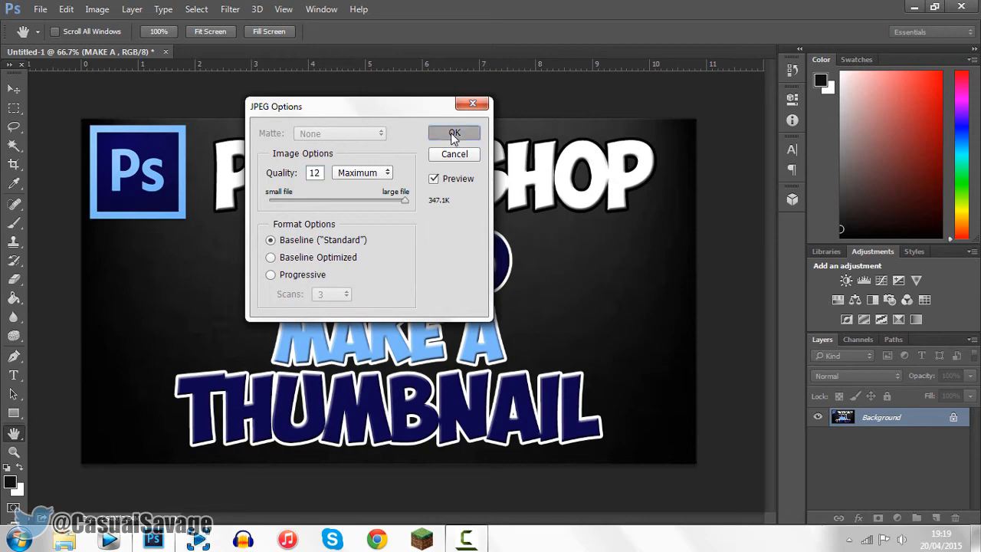
Switch to the desktop and open the saved PS THUMBNAIL image to check it
click(975, 539)
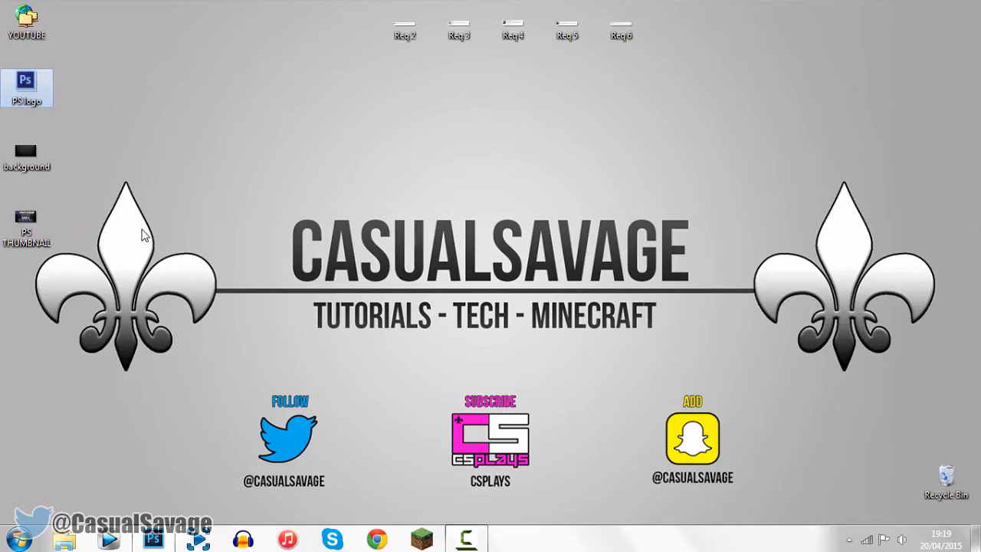
double_click(31, 228)
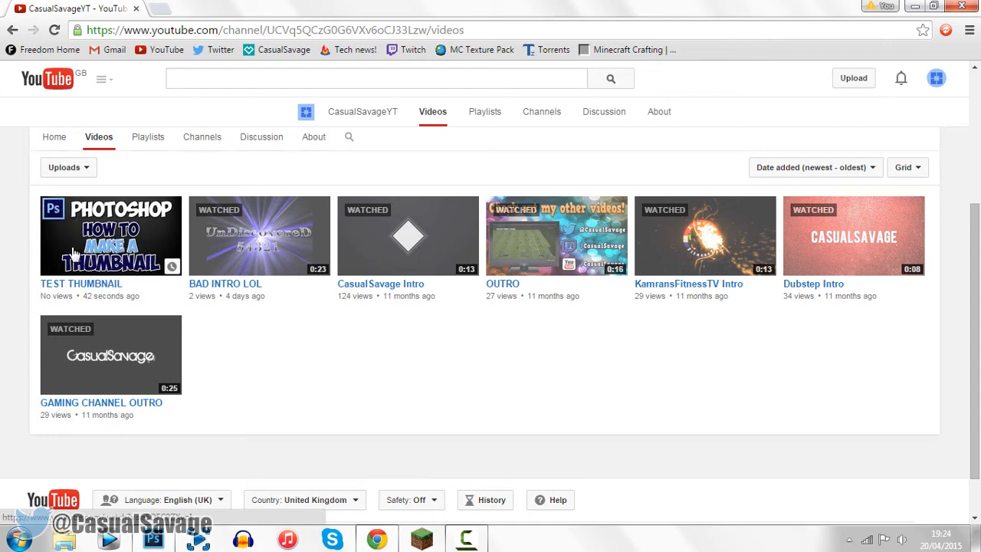
Check the thumbnail among the YouTube channel's uploads, open the TEST THUMBNAIL video and go to its Video Manager
scroll(74, 253, up, 3)
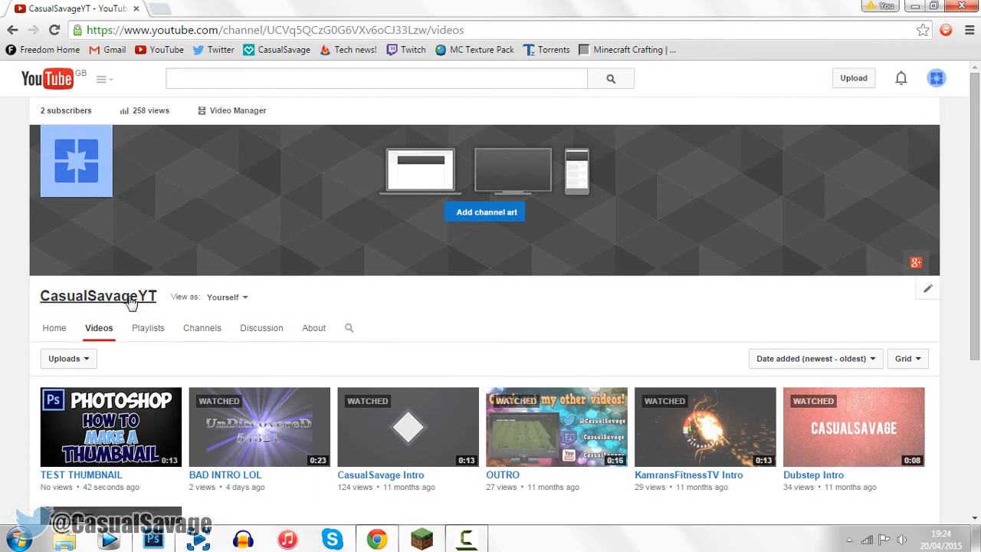
scroll(142, 307, down, 3)
click(126, 244)
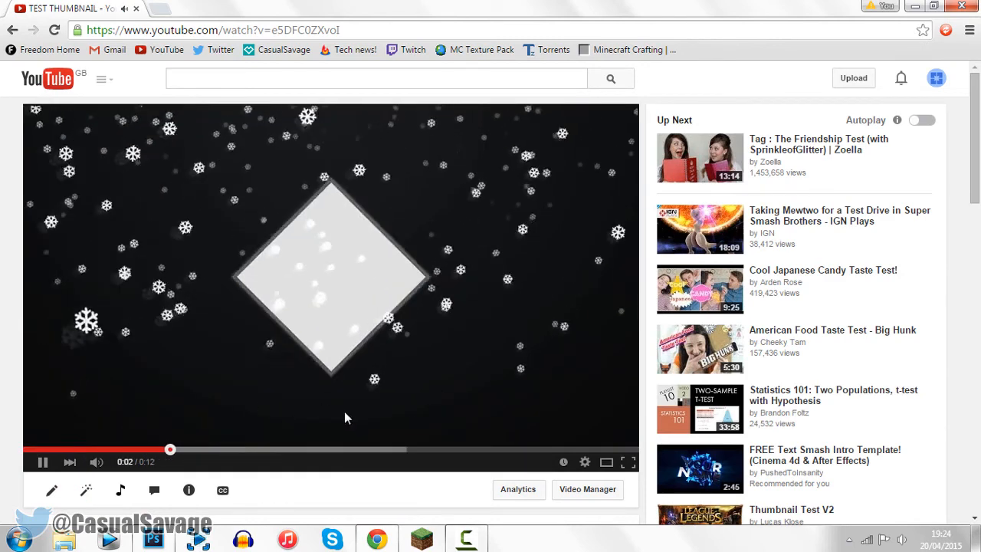
click(587, 489)
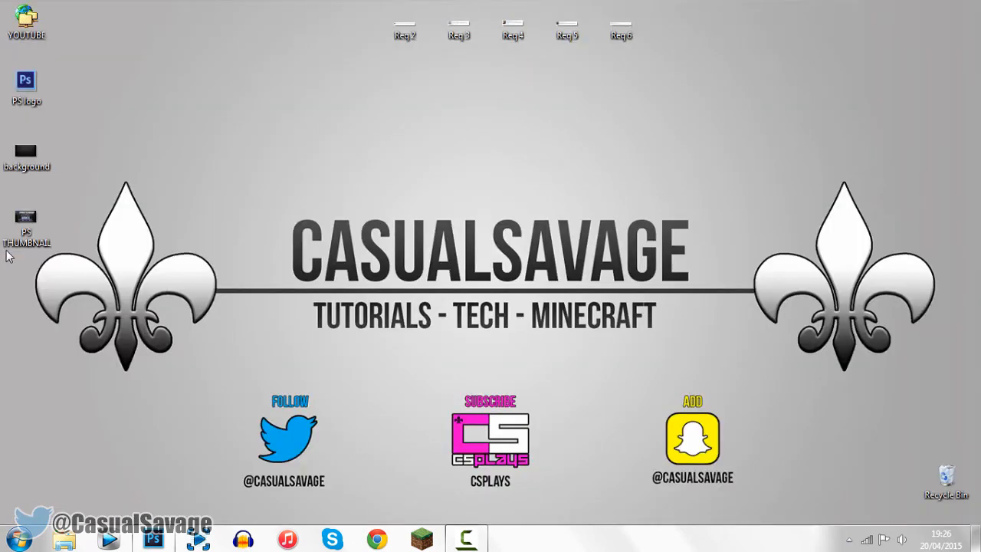
View the finished PS THUMBNAIL file from the desktop in Windows Photo Viewer
double_click(16, 239)
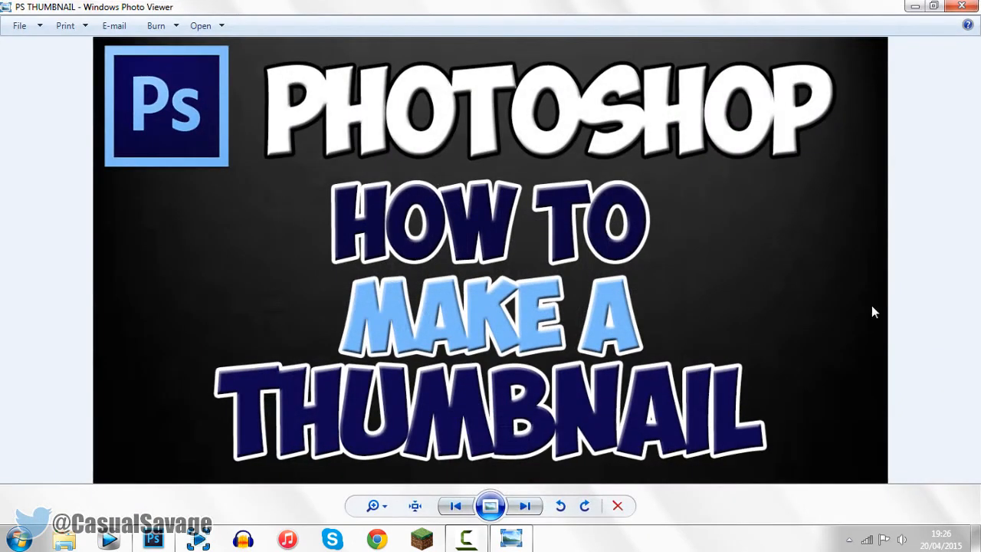